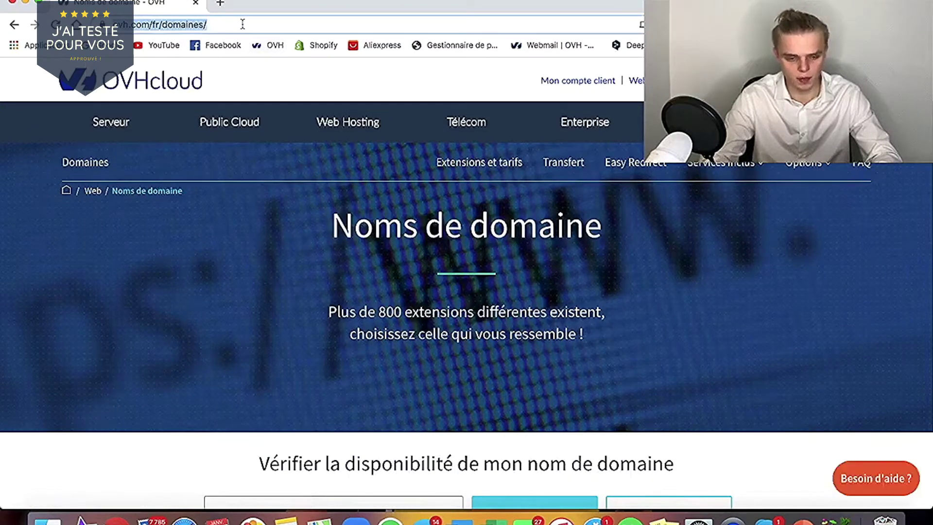
- Open the OVHcloud 'Noms de domaine' page at ovh.com/fr/domaines
left_click(299, 83)
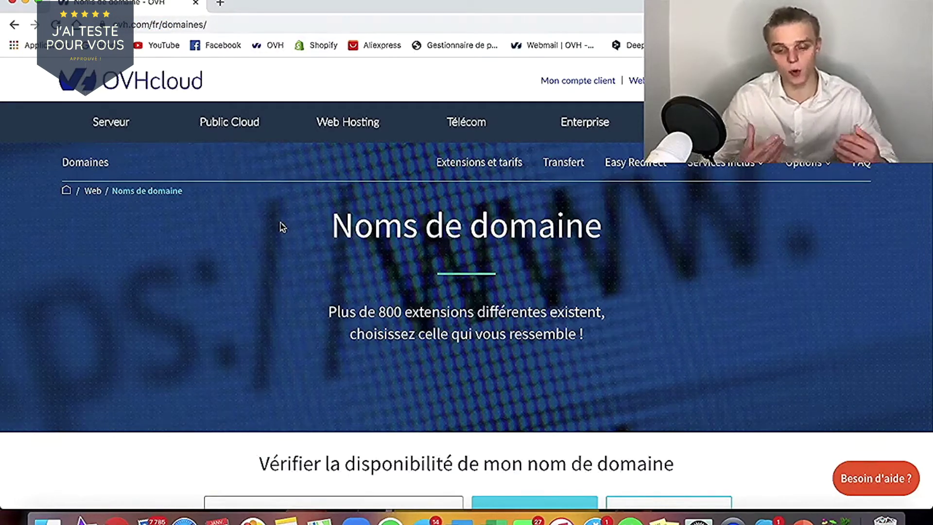
- Search for 'robinphilibert' and pick the .com result, available at 7,49 €
scroll(294, 277, "down", 10)
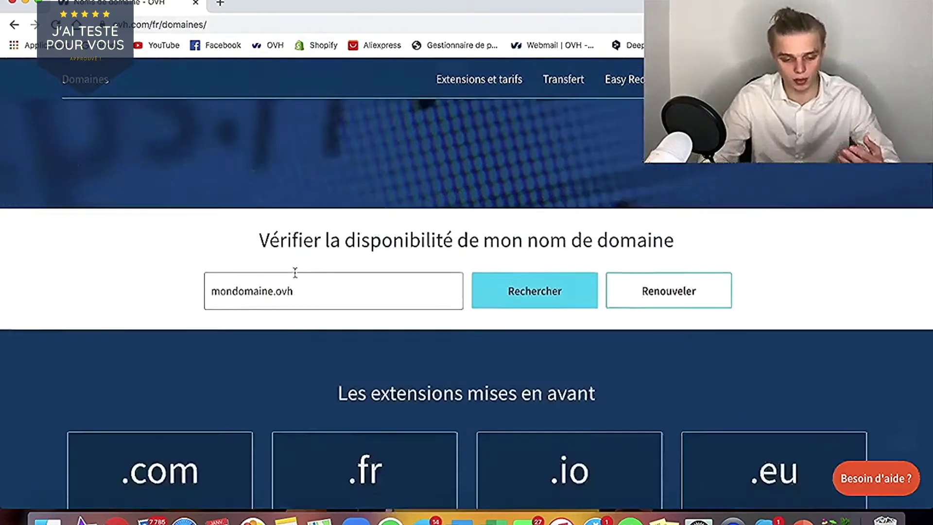
scroll(295, 276, "up", 3)
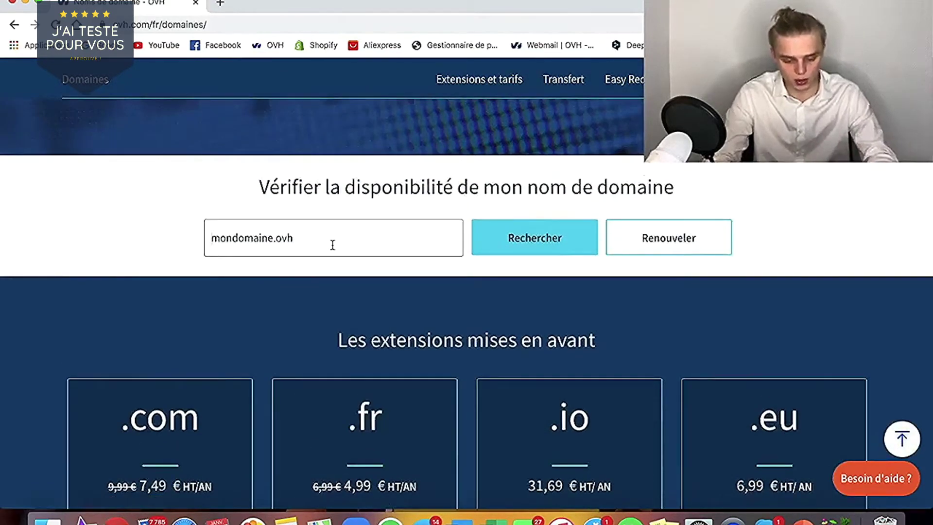
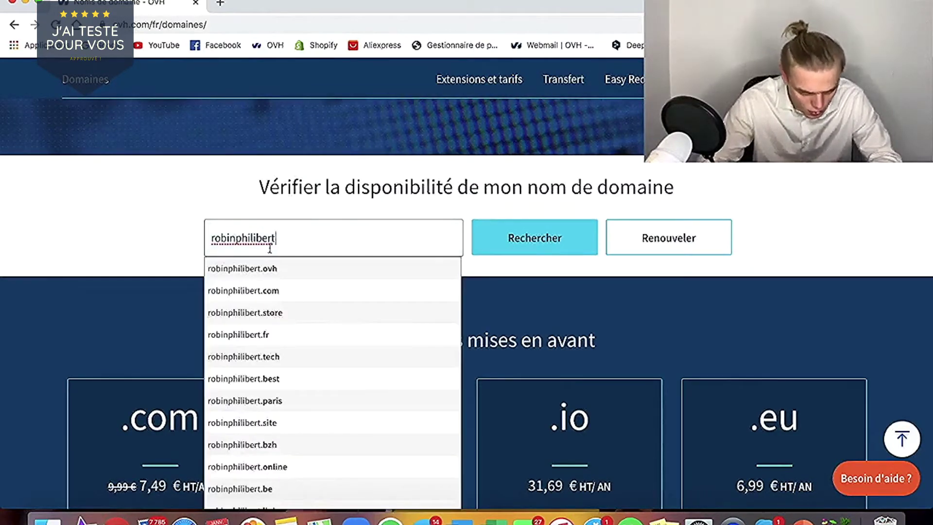
left_click(282, 293)
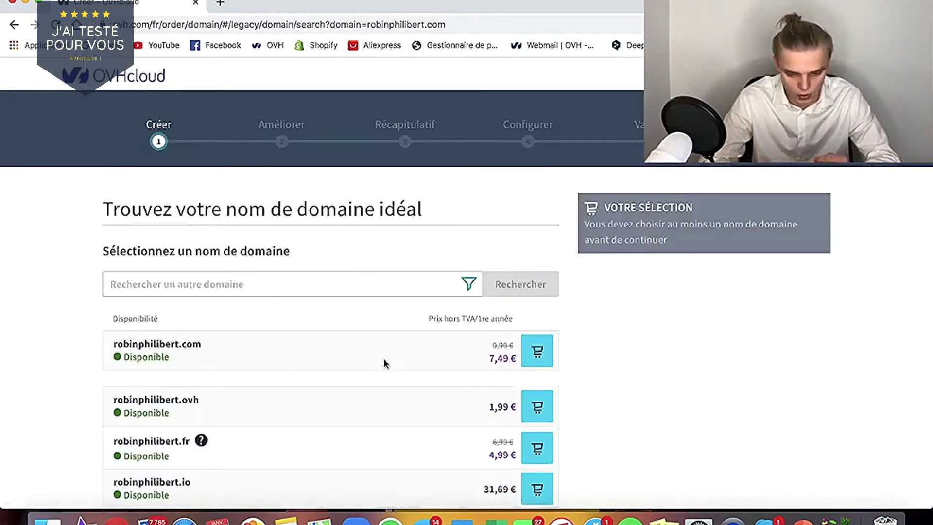
- Add robinphilibert.com to the order, keeping Service Gold and declining web hosting
scroll(395, 349, "down", 2)
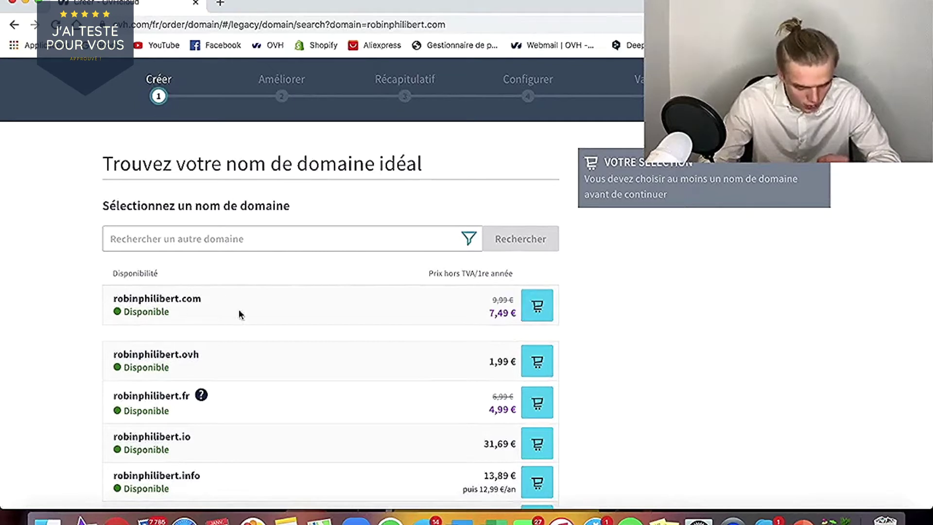
left_click(537, 305)
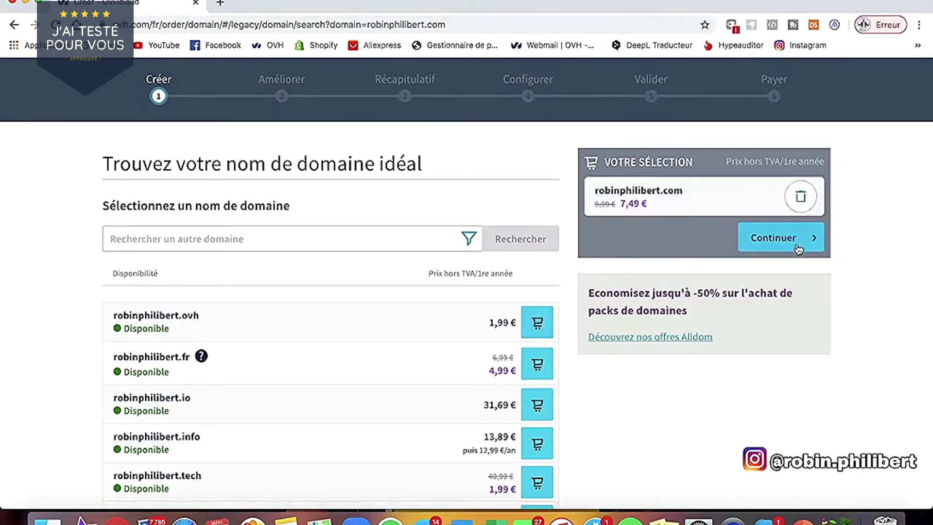
left_click(798, 249)
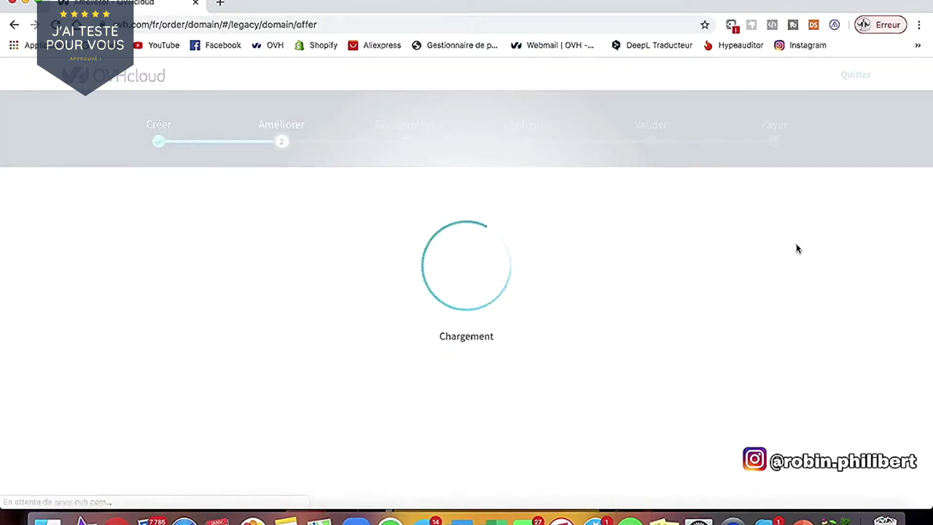
scroll(551, 340, "down", 5)
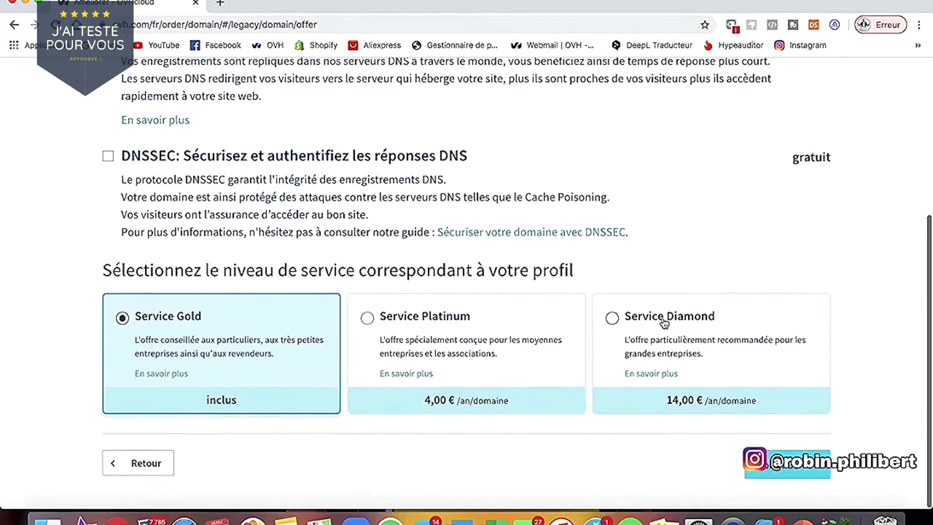
left_click(763, 472)
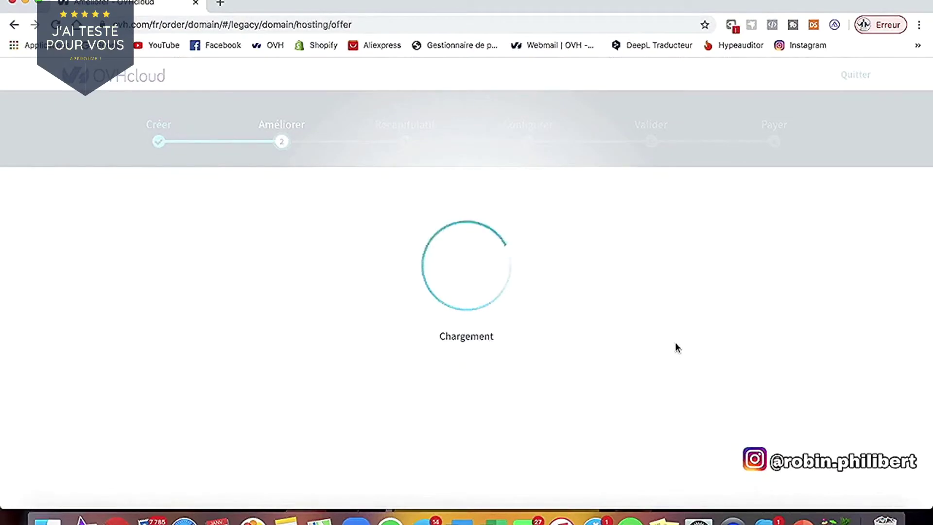
scroll(678, 349, "down", 10)
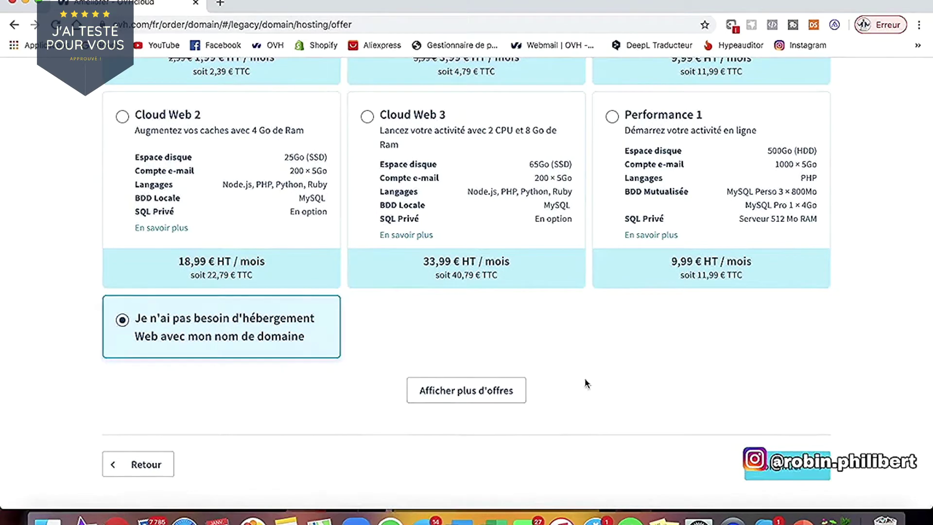
left_click(812, 476)
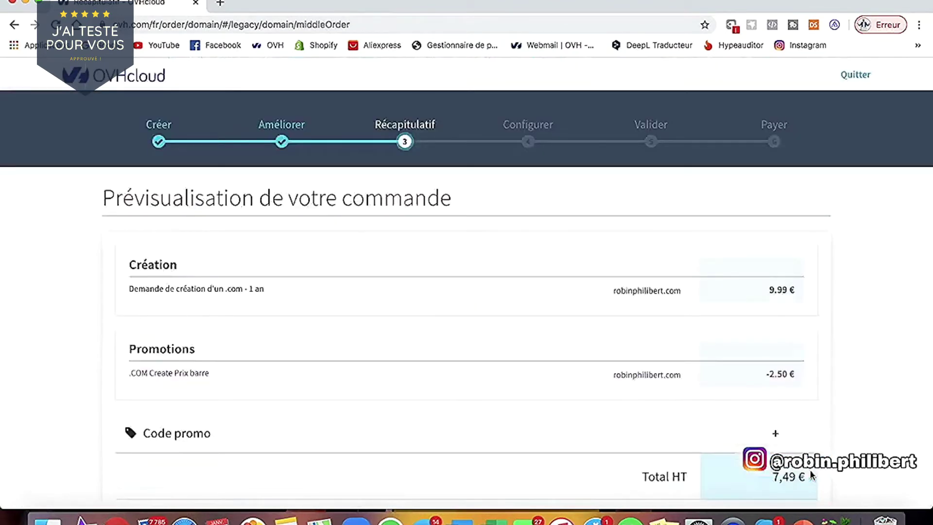
- Review the 8,99 € TTC order summary for robinphilibert.com and continue to sign-in
scroll(810, 475, "down", 3)
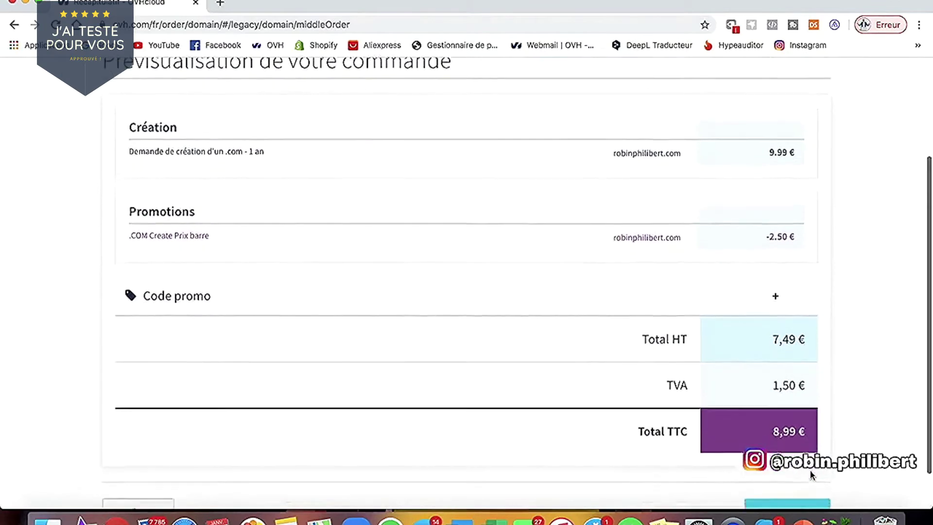
scroll(810, 476, "down", 1)
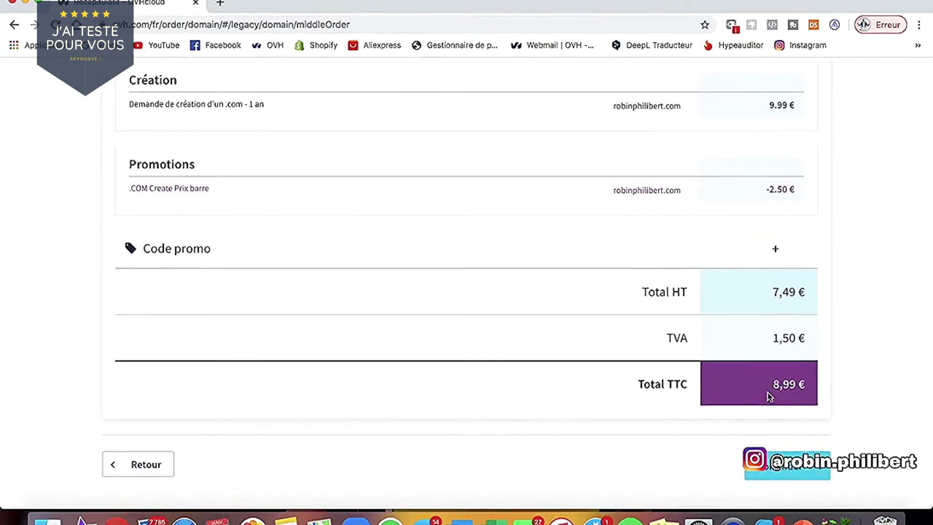
scroll(761, 400, "up", 4)
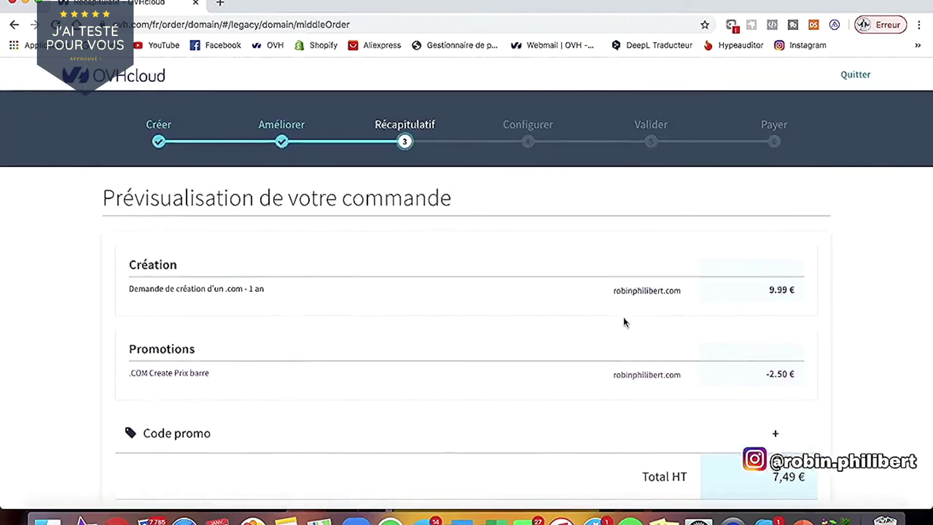
left_click_drag(615, 290, 705, 292)
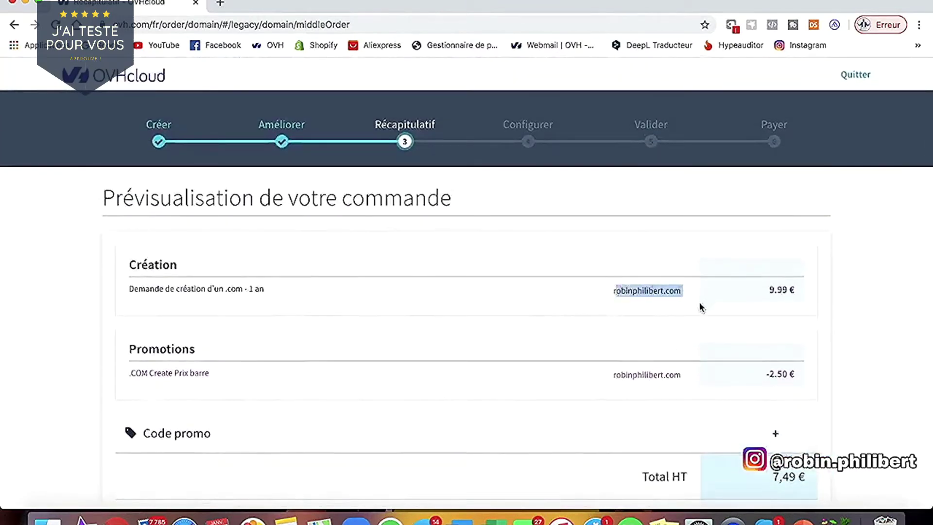
scroll(674, 411, "down", 4)
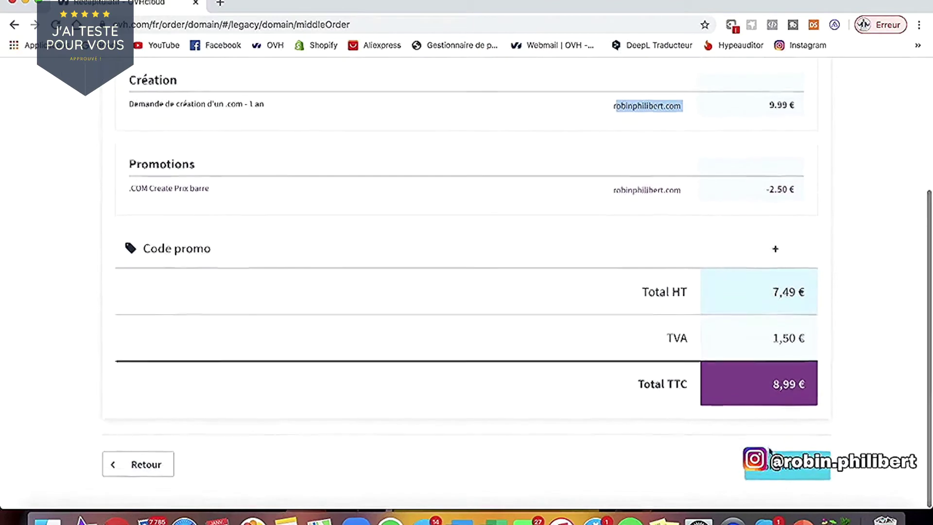
left_click(778, 469)
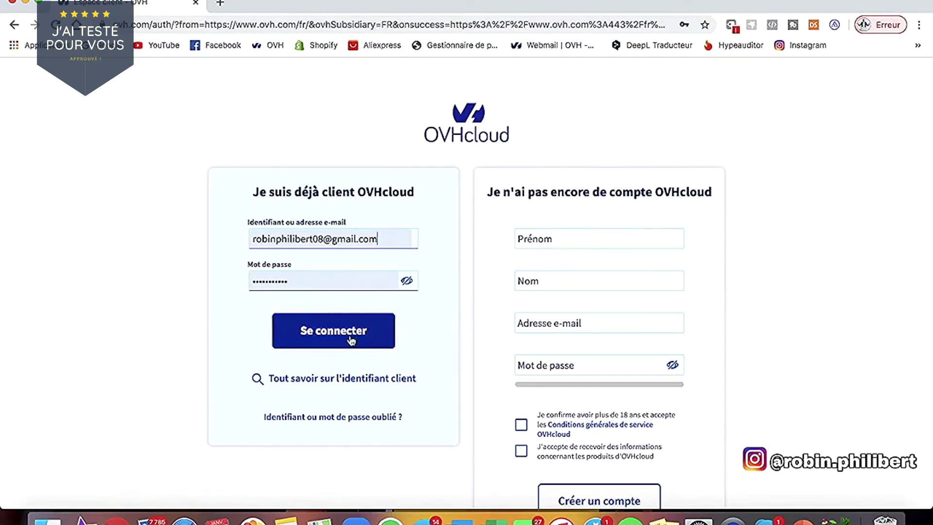
- Sign in to the customer account and keep the default contacts and DNS servers
left_click(334, 331)
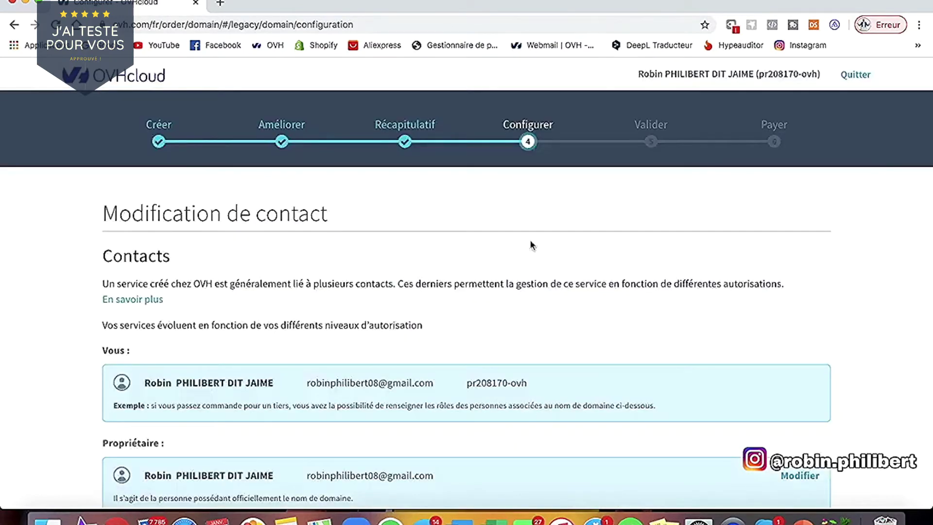
scroll(529, 238, "down", 3)
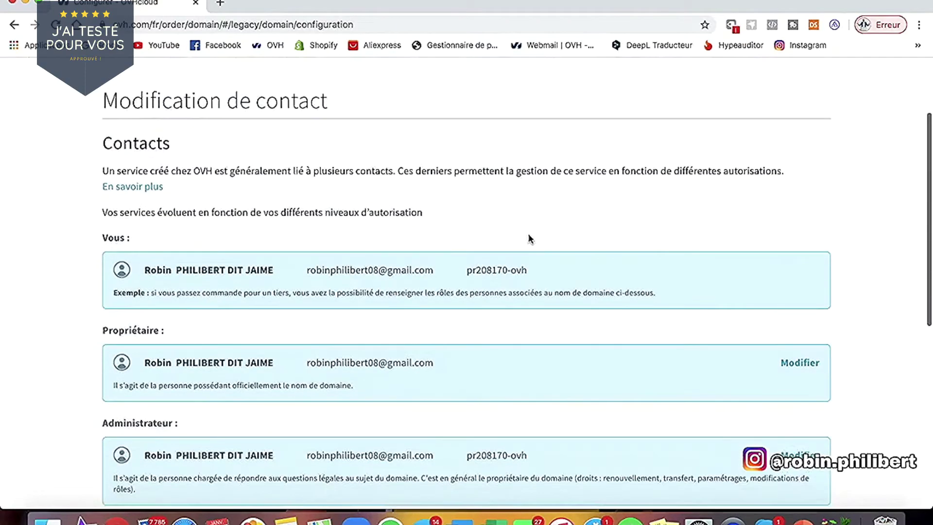
scroll(381, 235, "down", 4)
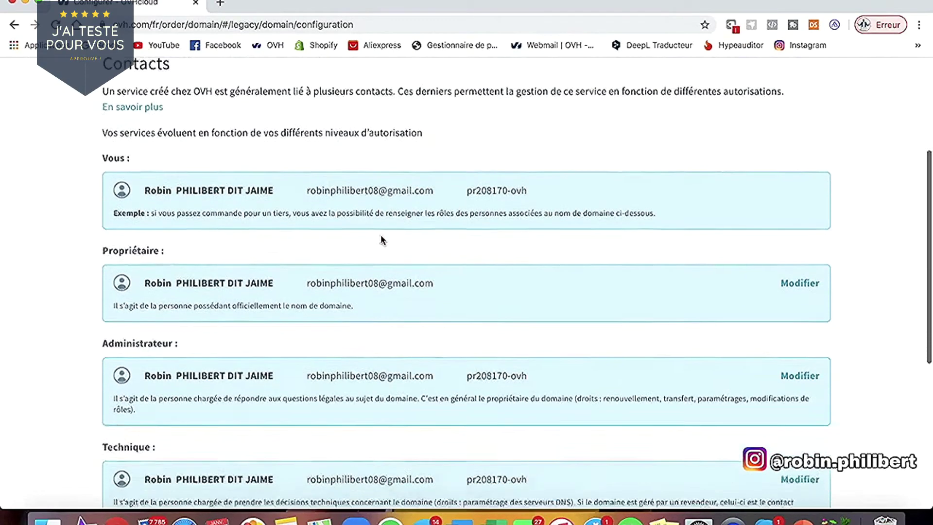
scroll(381, 238, "down", 5)
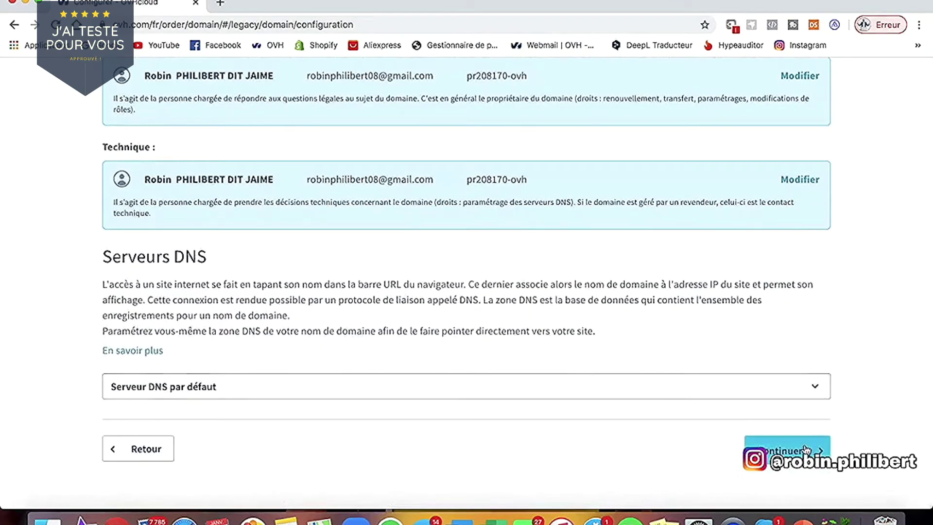
left_click(804, 448)
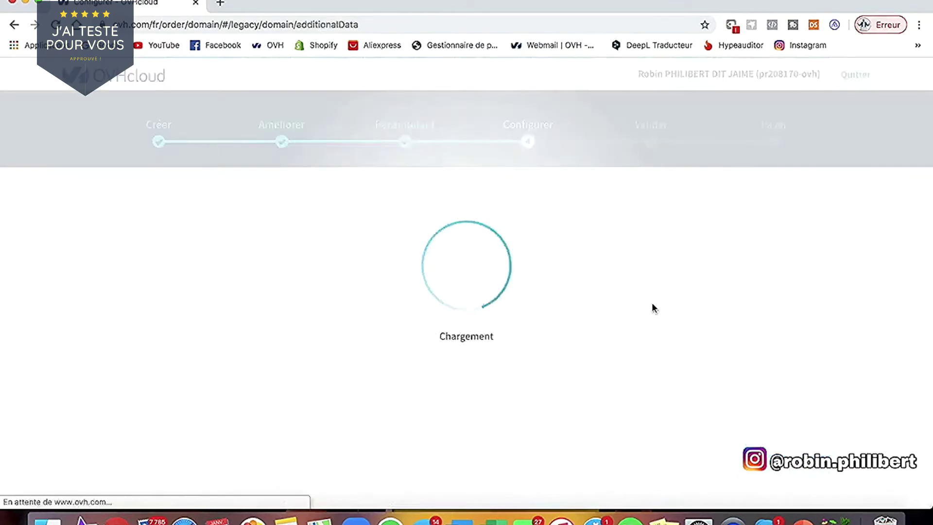
- Accept the general terms, waive the withdrawal right, and proceed to the Payer step
scroll(506, 386, "down", 2)
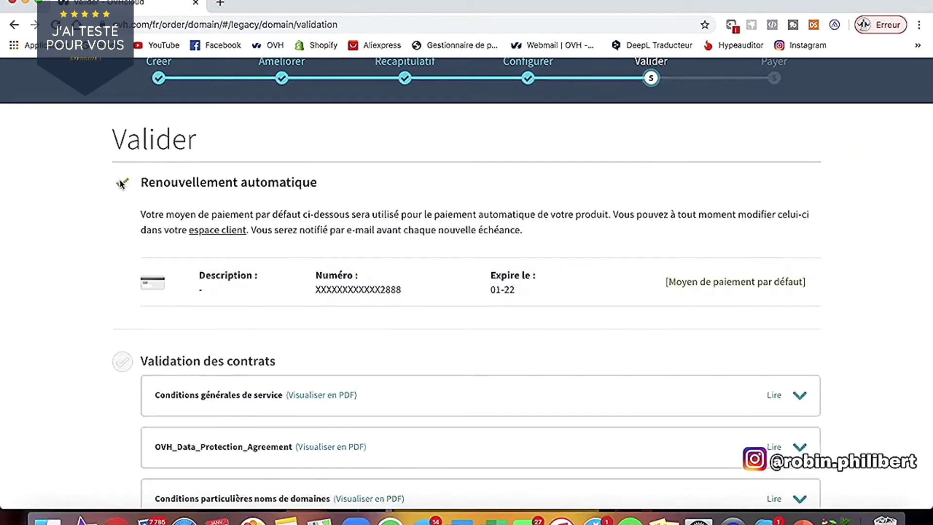
scroll(378, 294, "down", 3)
scroll(379, 293, "down", 5)
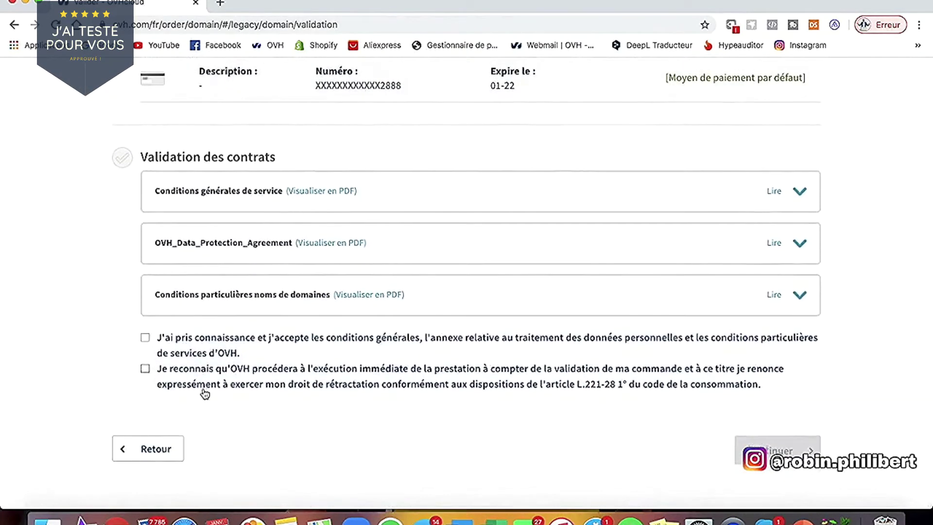
left_click(146, 337)
left_click(146, 368)
left_click(768, 460)
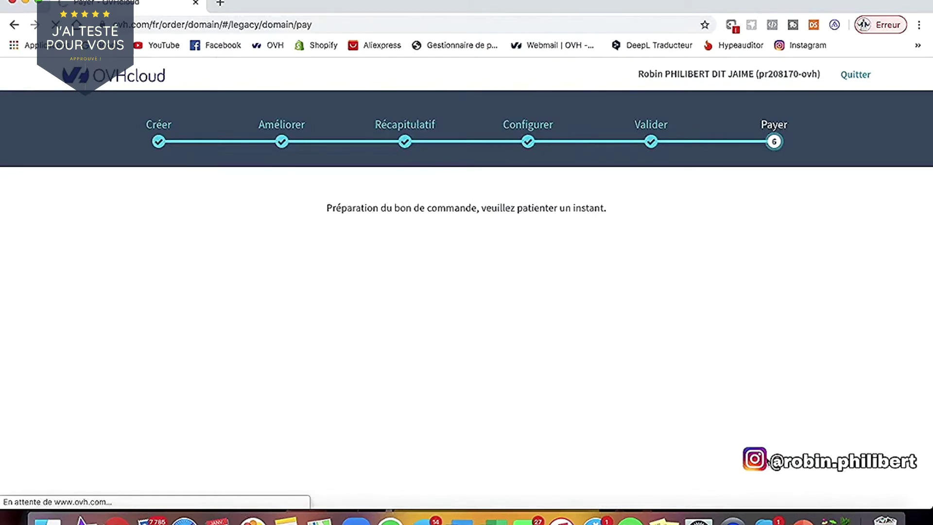
- Pay the 8,99 € order with the saved card, entering the captcha characters to confirm
left_click(470, 390)
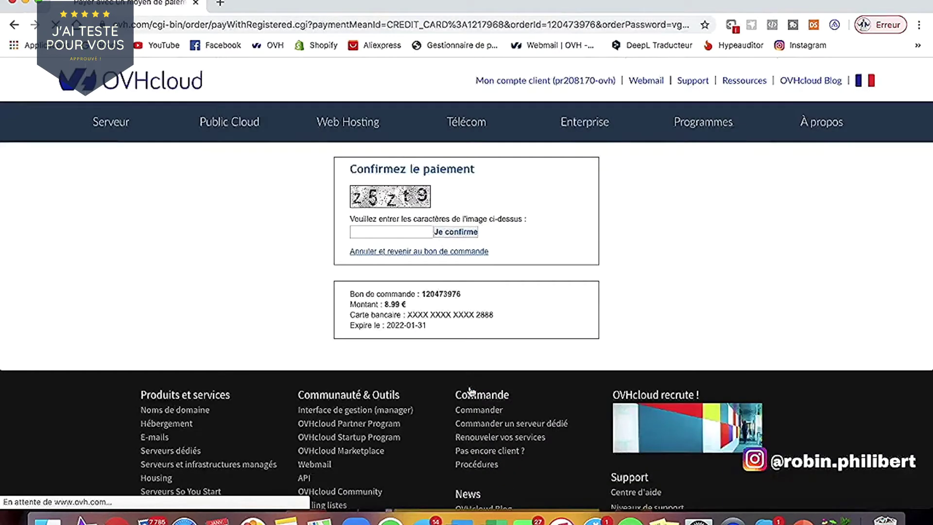
left_click(373, 234)
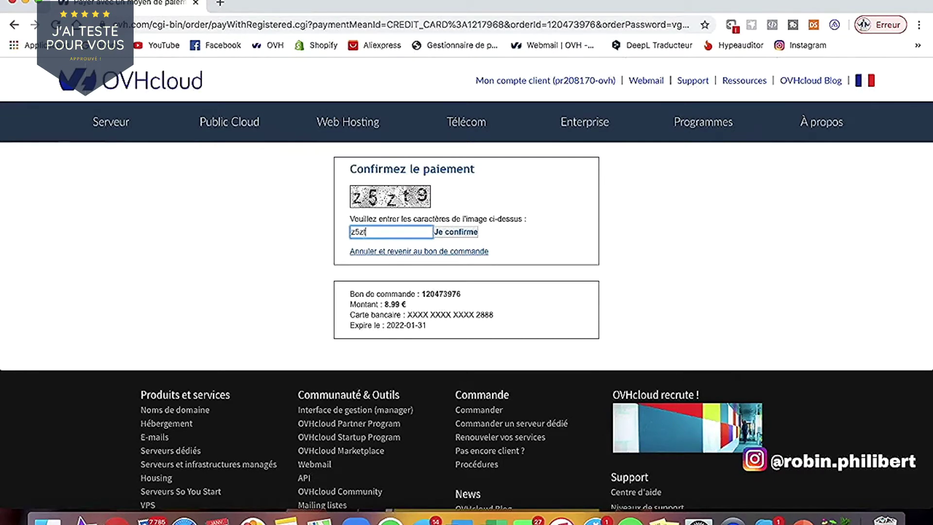
type("z5zt9")
key("Return")
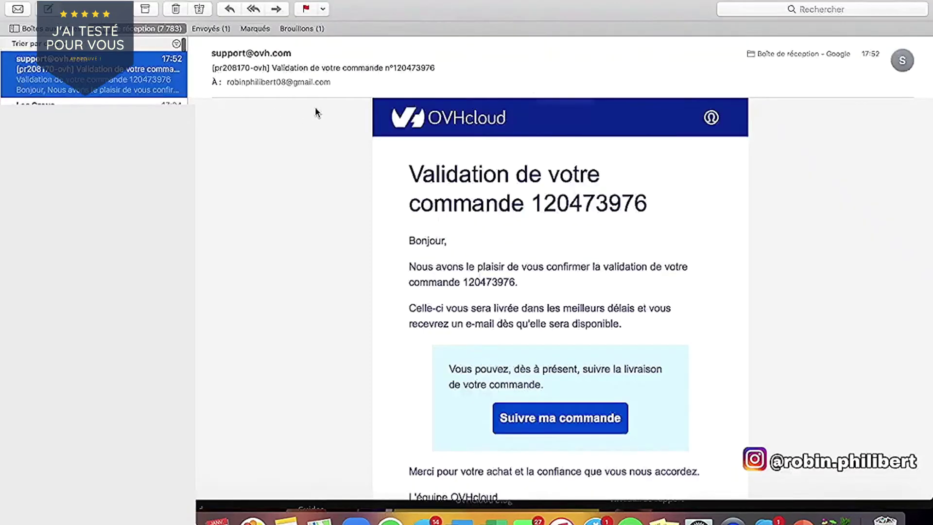
scroll(315, 109, "down", 3)
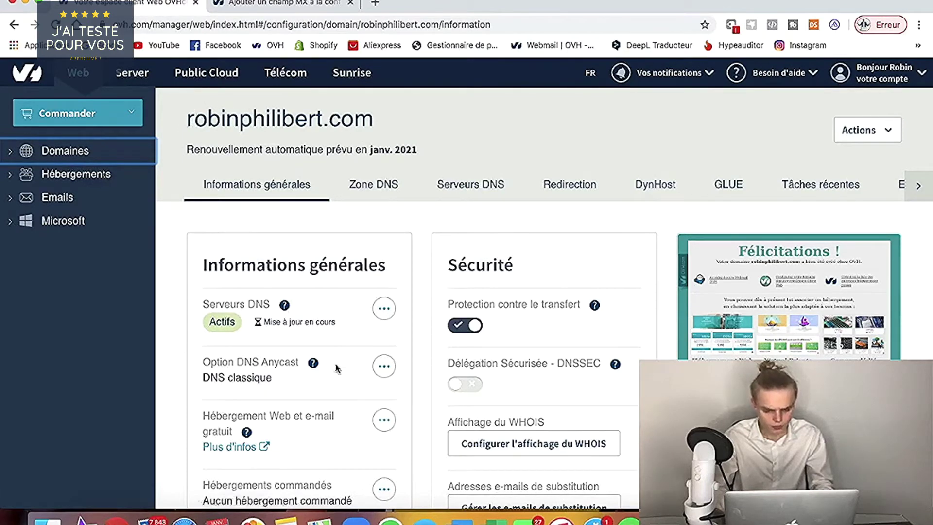
- Activate the free Start10M hosting offer, accepting the contracts, for 12 months at 0.00 €
scroll(336, 369, "down", 3)
scroll(336, 370, "down", 3)
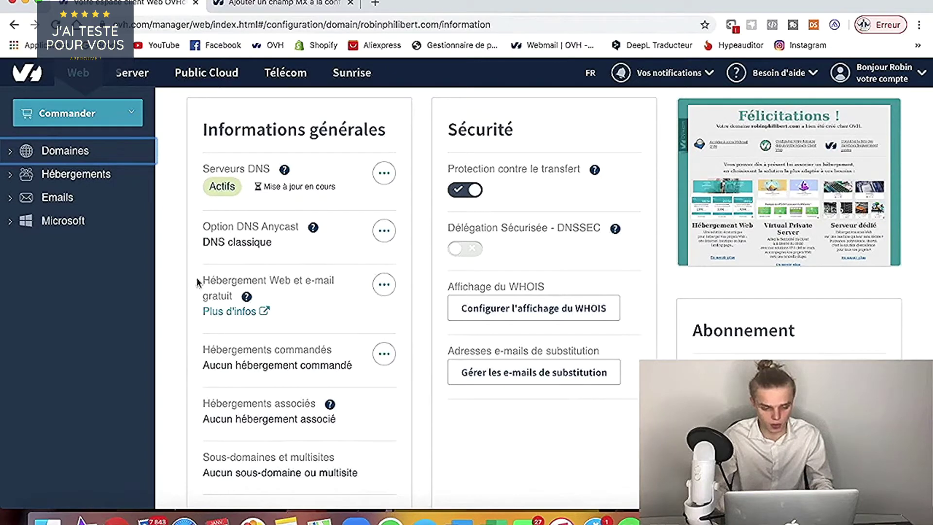
left_click_drag(204, 277, 267, 302)
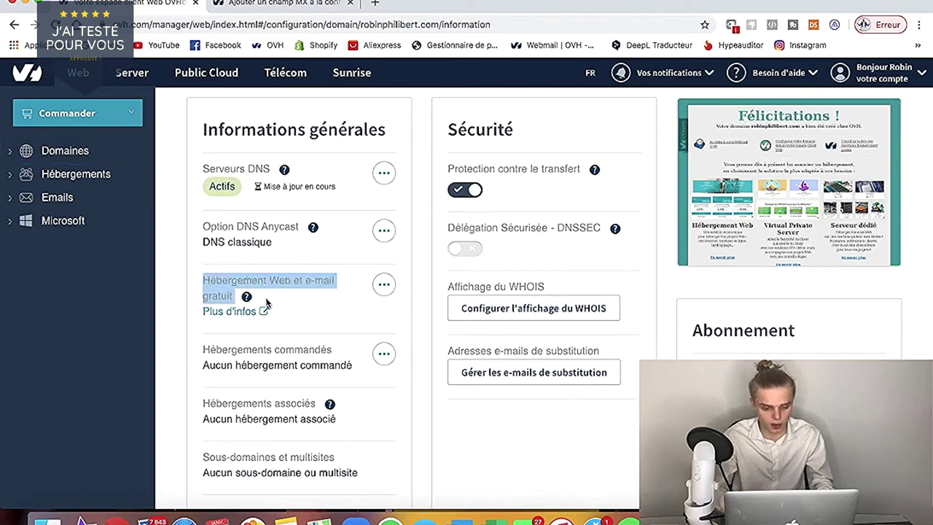
left_click(383, 284)
left_click(363, 320)
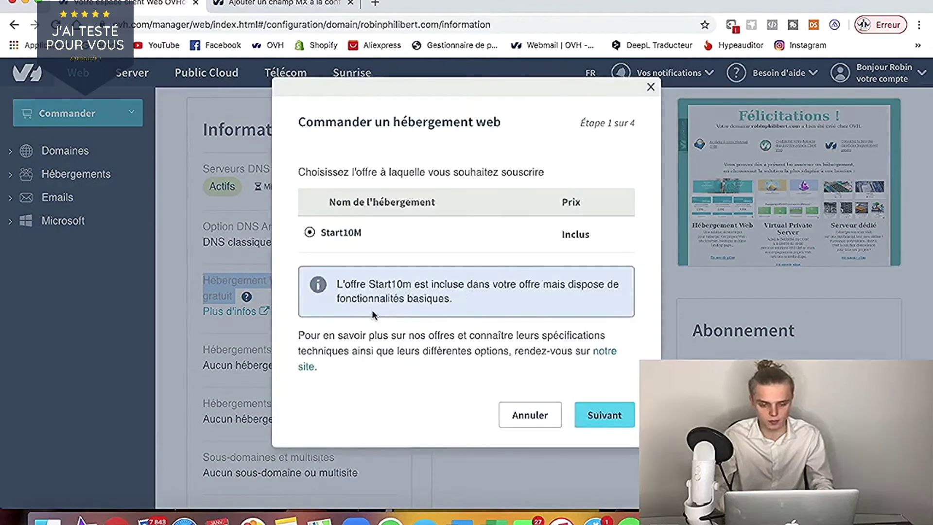
left_click(614, 421)
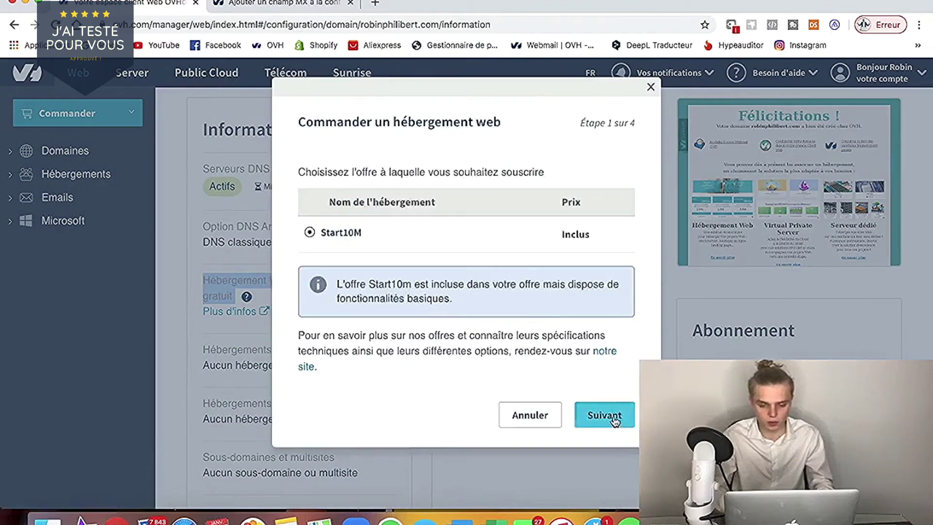
scroll(604, 418, "down", 3)
left_click(603, 458)
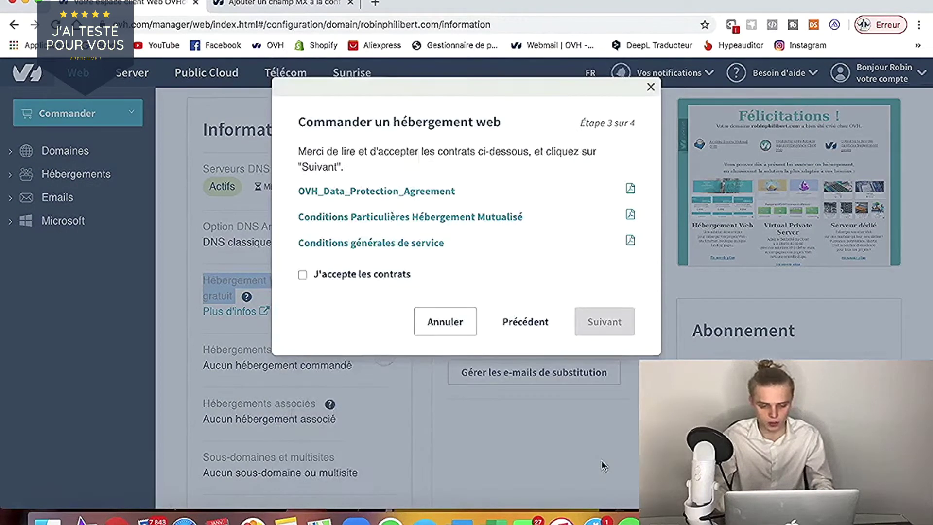
left_click(388, 275)
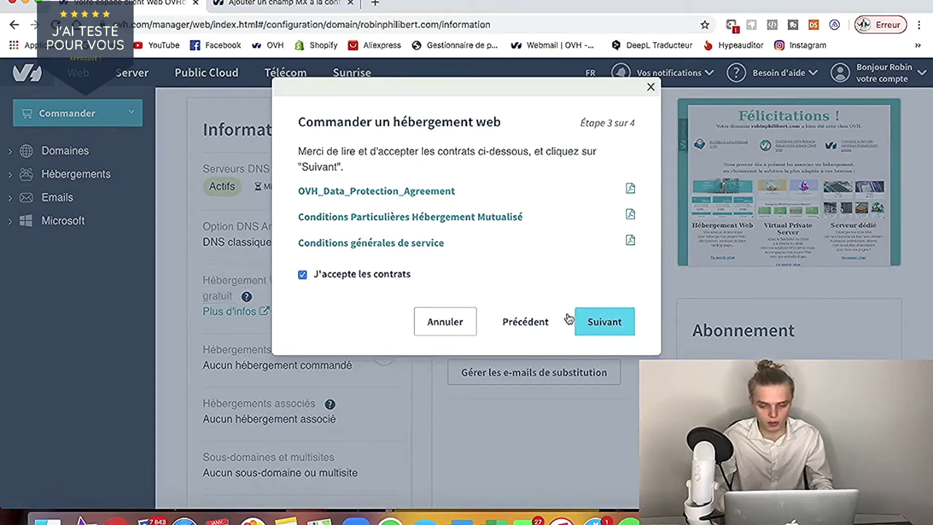
left_click(603, 321)
scroll(587, 364, "down", 2)
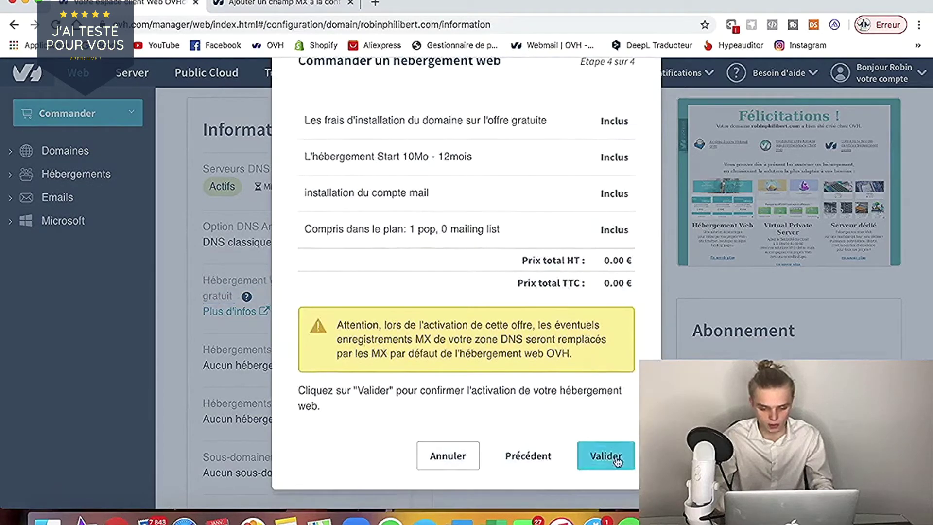
left_click(609, 455)
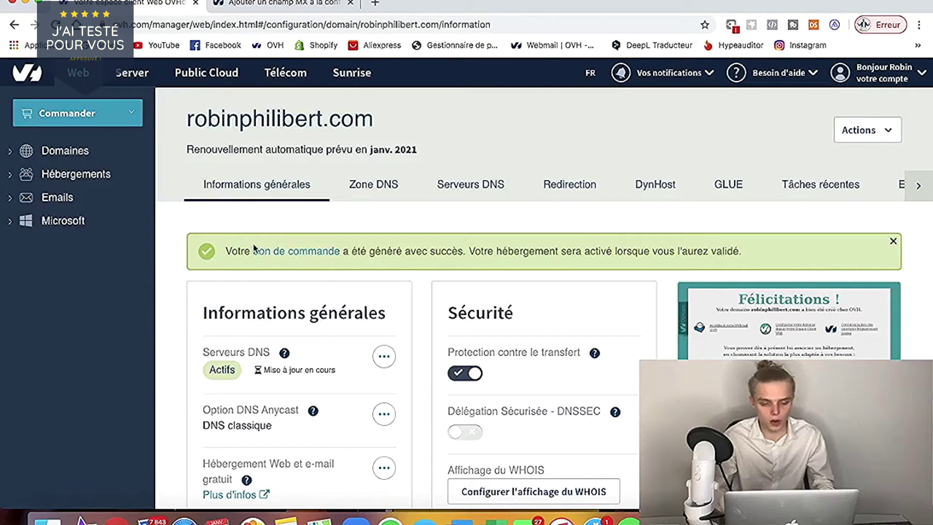
- Open the Emails tab for robinphilibert.com and start creating a new e-mail address
left_click_drag(225, 251, 277, 225)
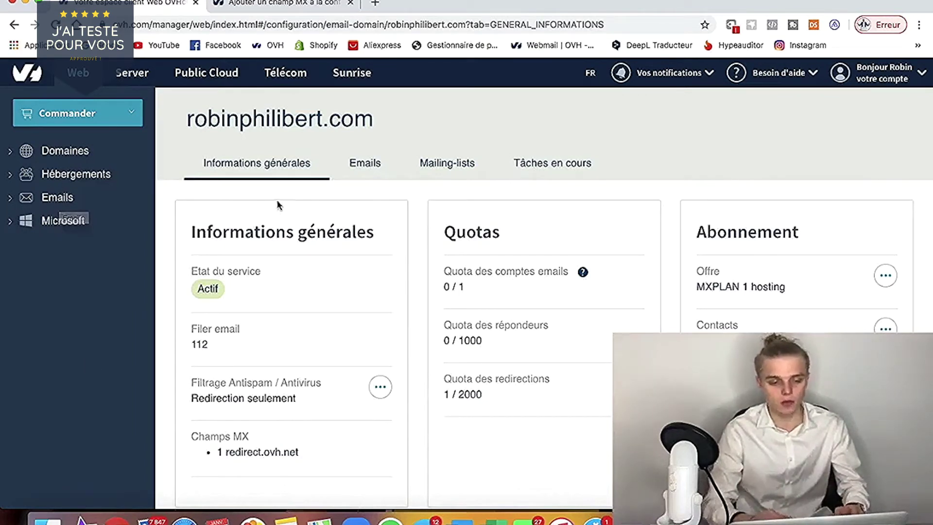
left_click_drag(186, 119, 414, 131)
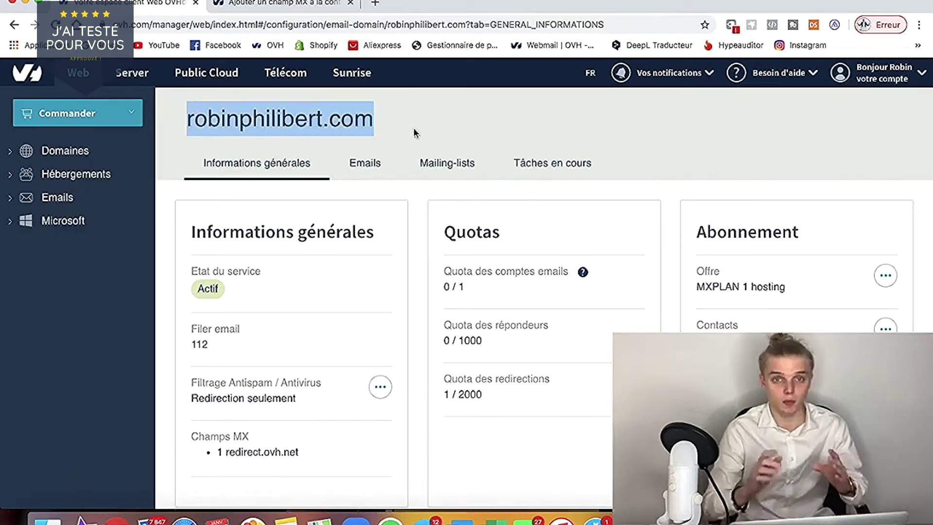
left_click(372, 171)
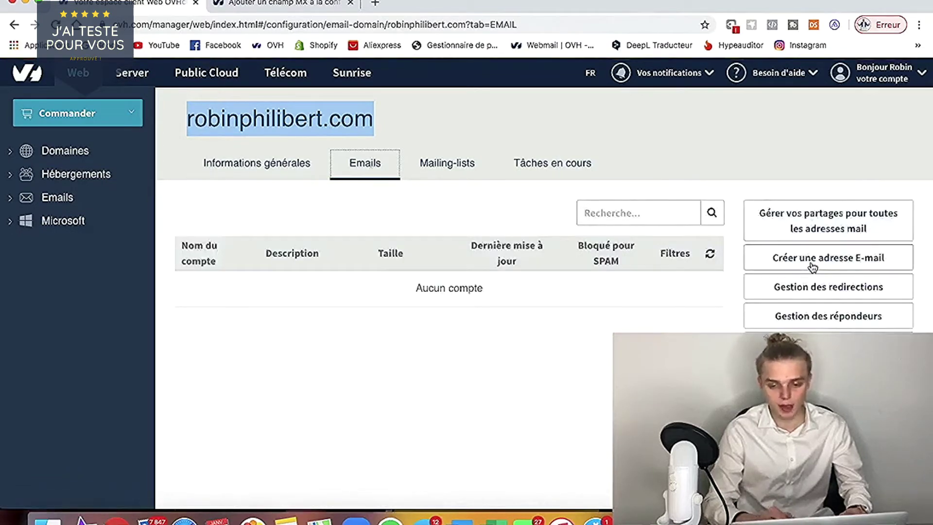
left_click(811, 258)
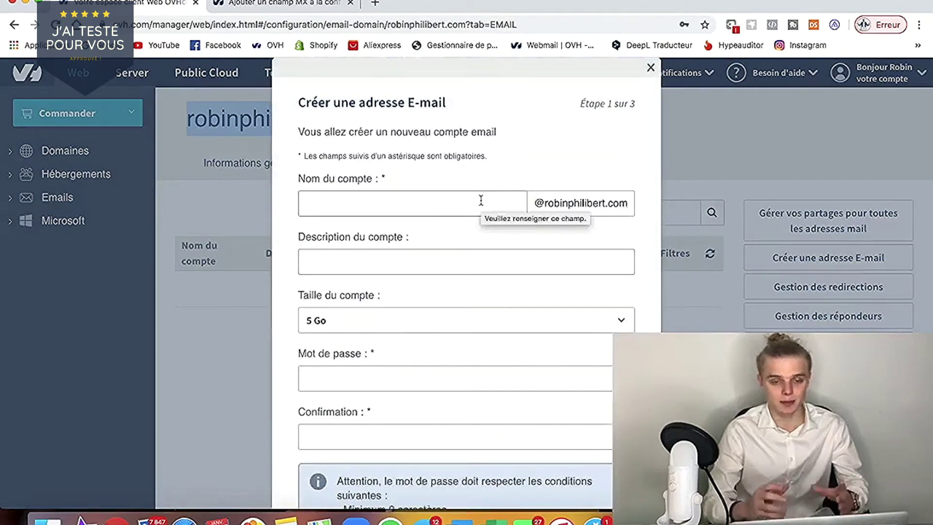
left_click(481, 199)
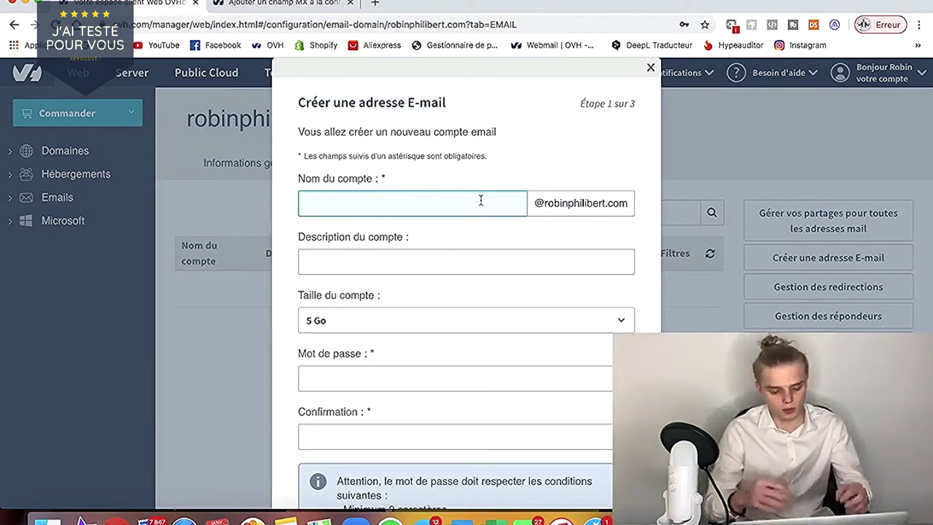
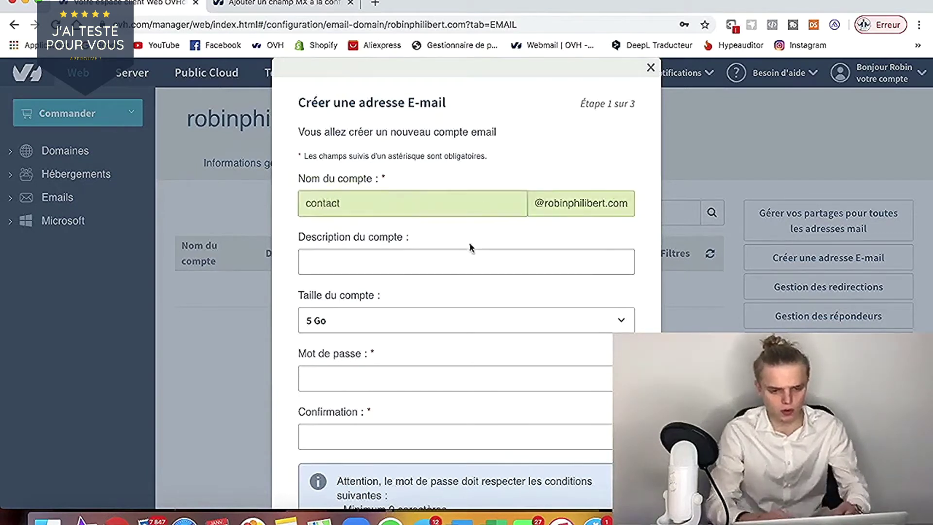
left_click(428, 321)
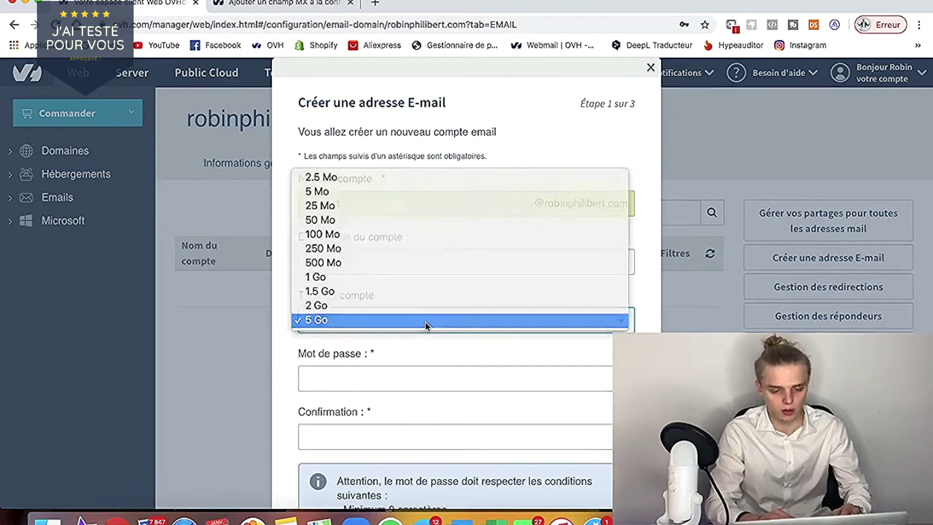
left_click(426, 325)
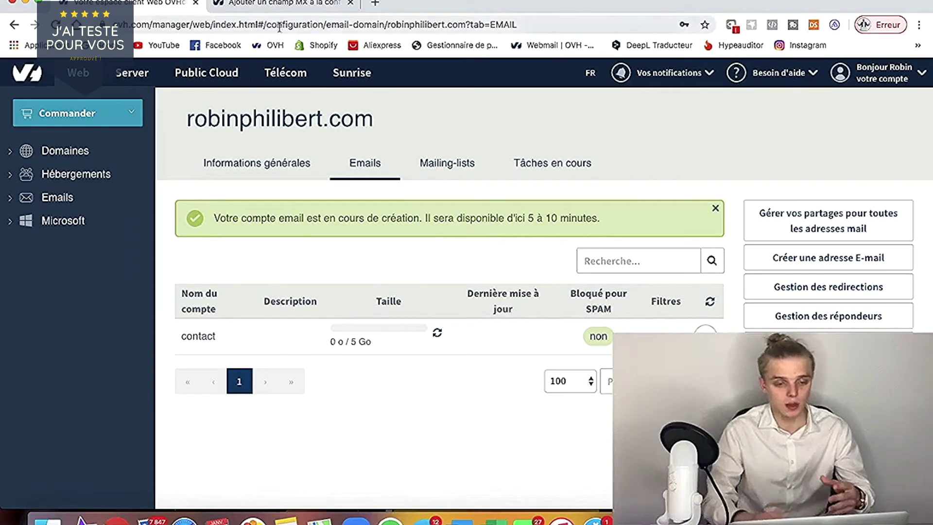
left_click(285, 9)
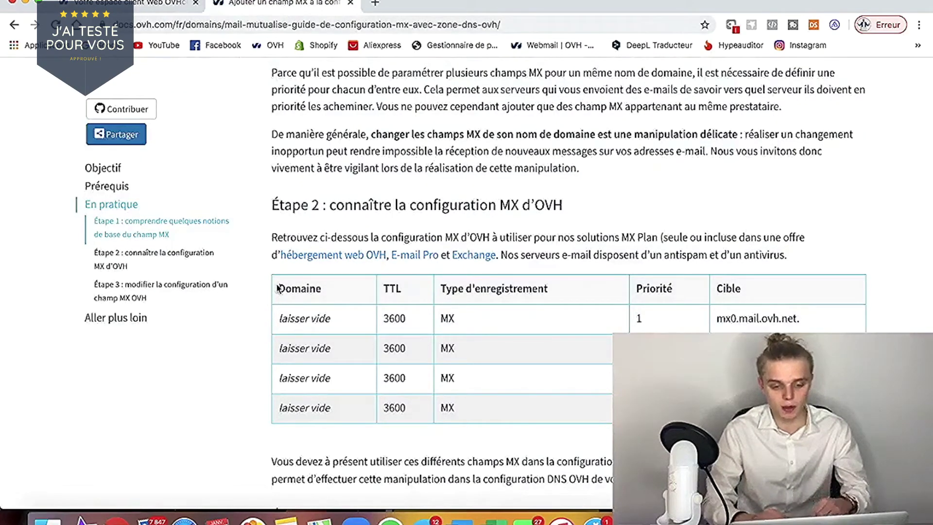
- Look over the OVH MX records table, then return to the manager's domain page
left_click_drag(277, 288, 787, 413)
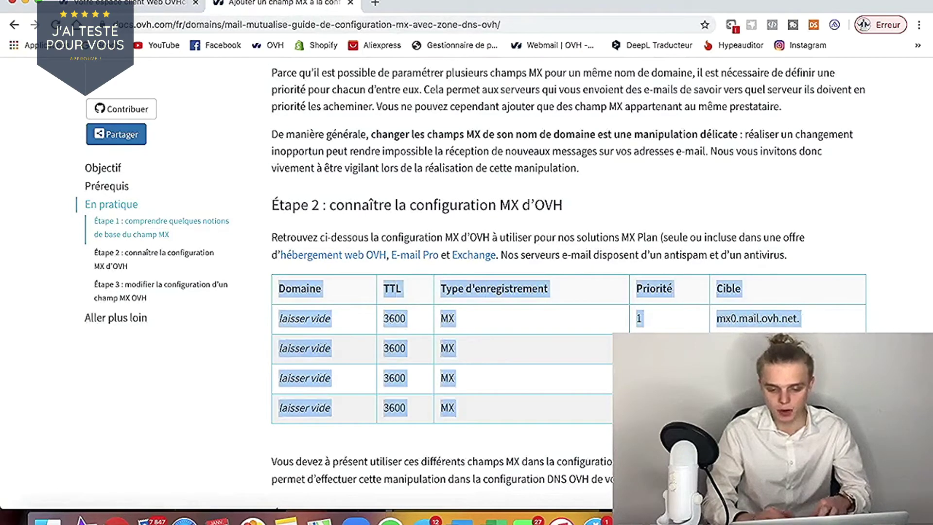
left_click(604, 271)
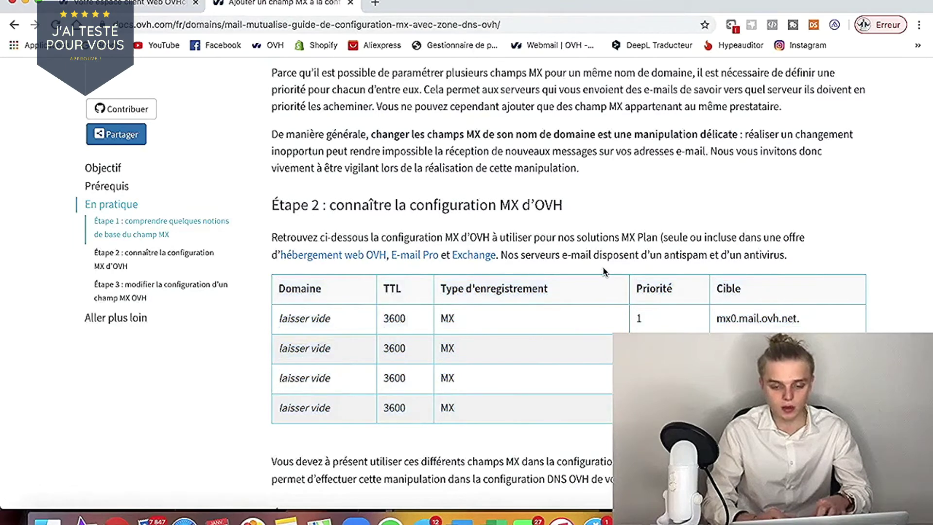
left_click(152, 4)
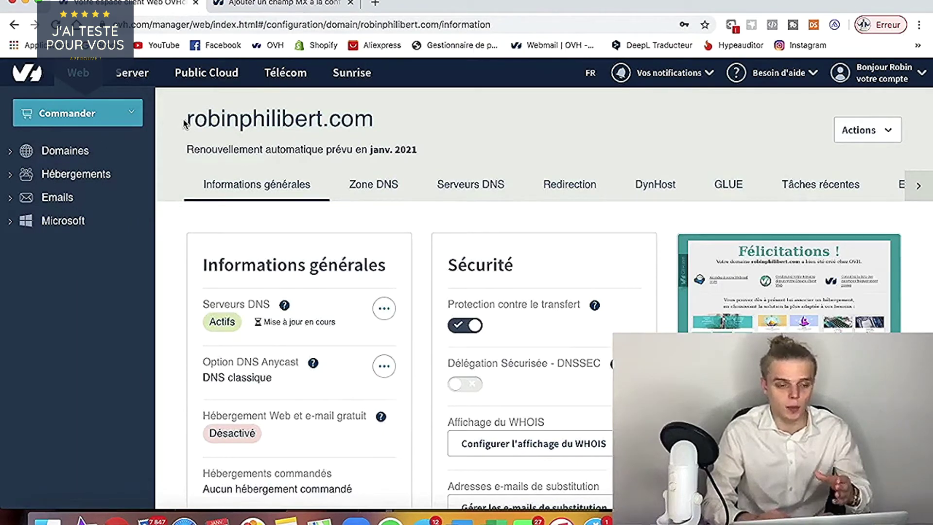
- In the robinphilibert.com DNS zone, remove the MX entry '1 redirect.ovh.net.' and confirm
left_click_drag(184, 122, 391, 134)
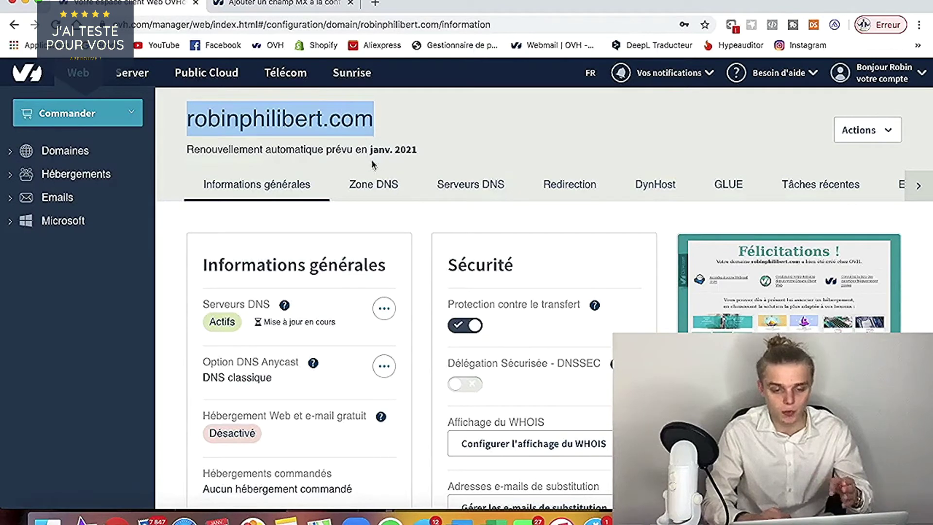
left_click(383, 186)
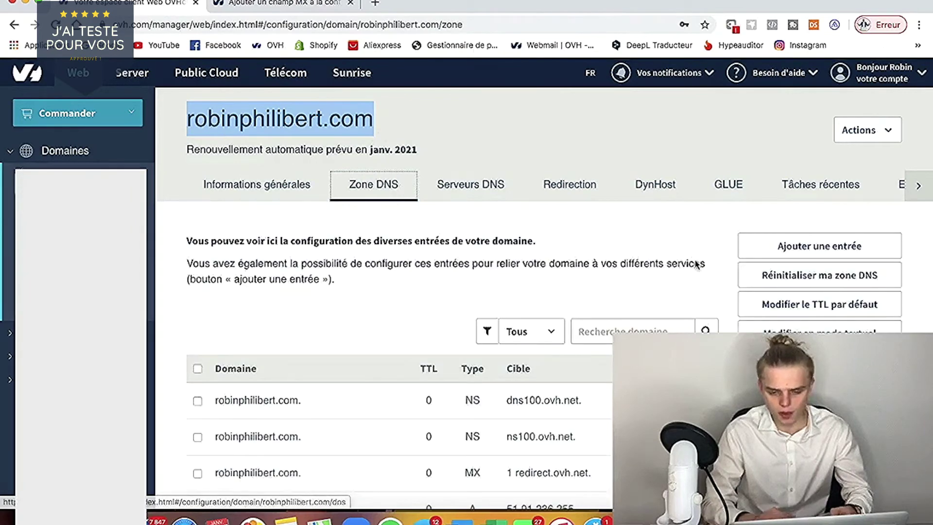
scroll(436, 351, "down", 5)
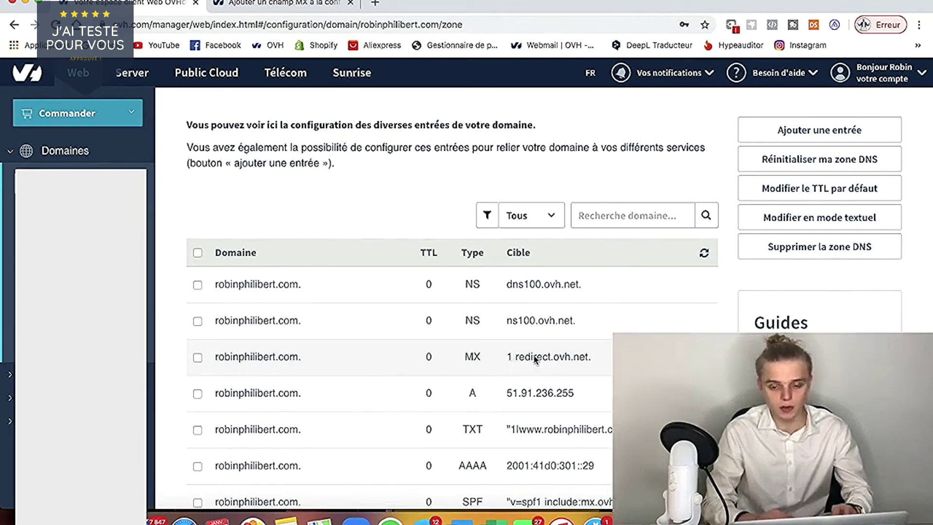
left_click(703, 357)
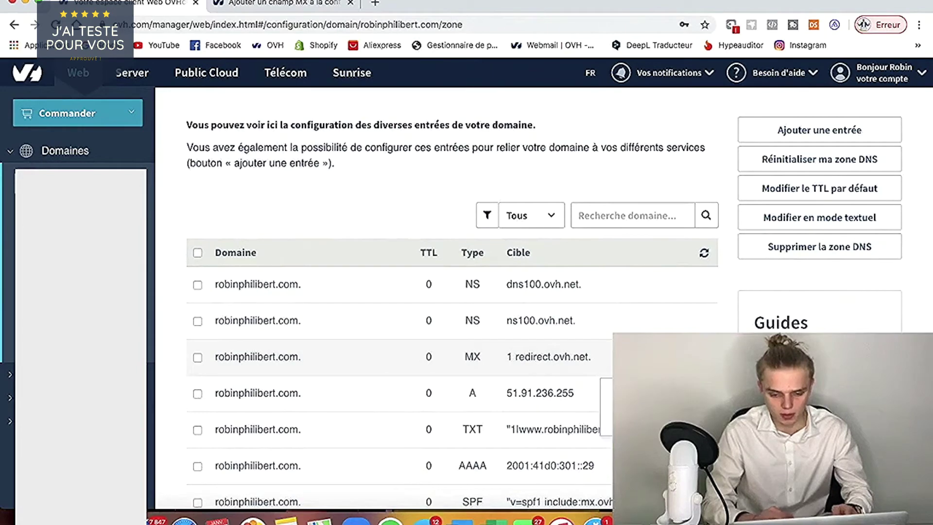
left_click(632, 420)
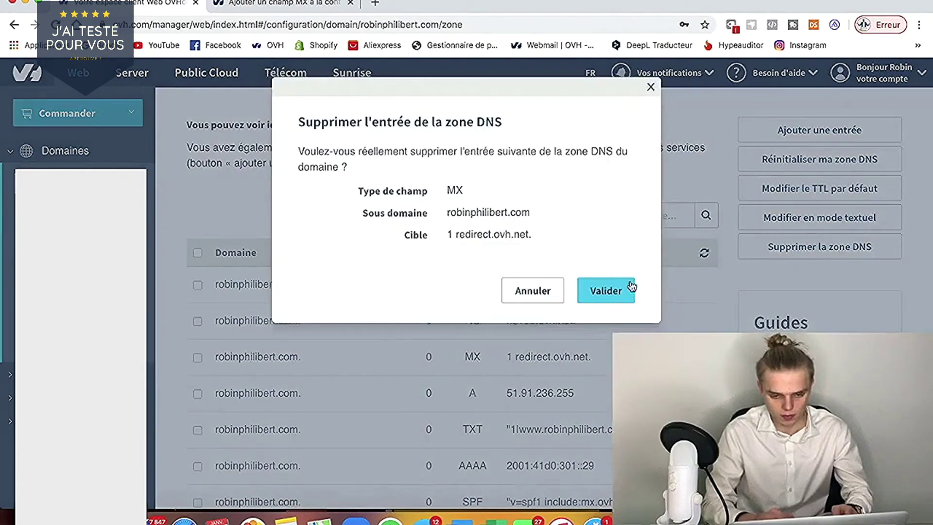
left_click(622, 291)
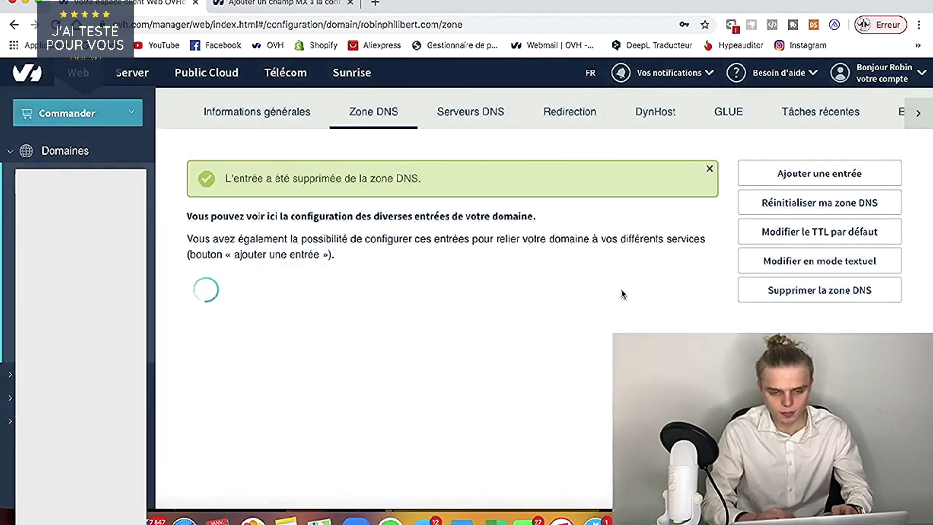
- Start a new MX entry in the DNS zone with a custom TTL of 3600
scroll(763, 163, "up", 3)
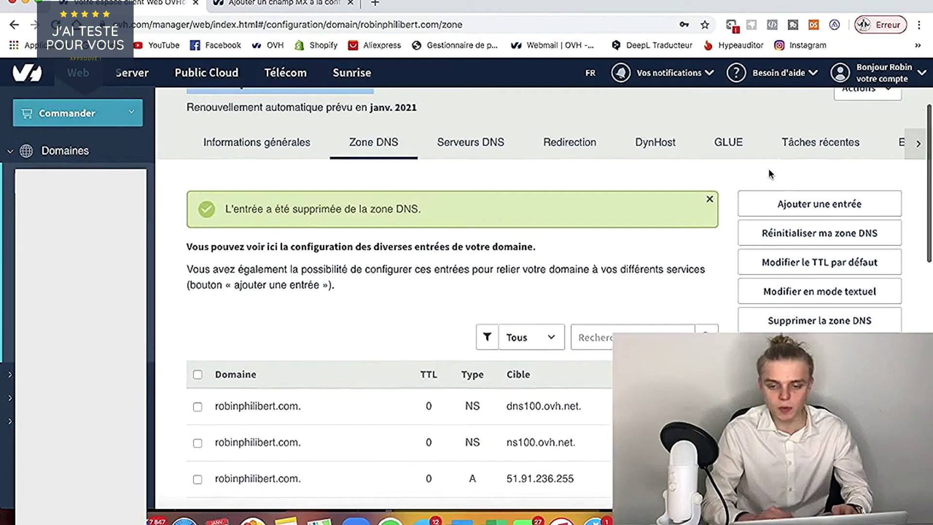
left_click(276, 3)
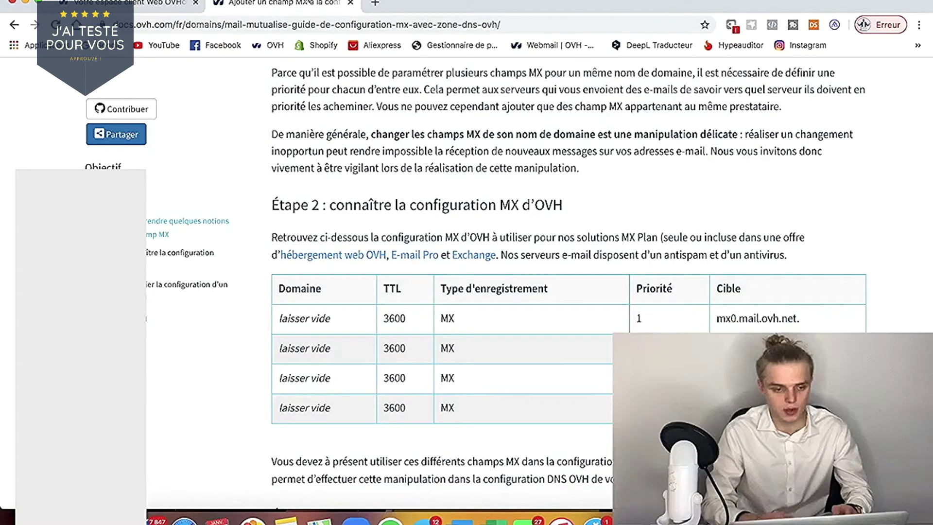
left_click(142, 5)
left_click(835, 209)
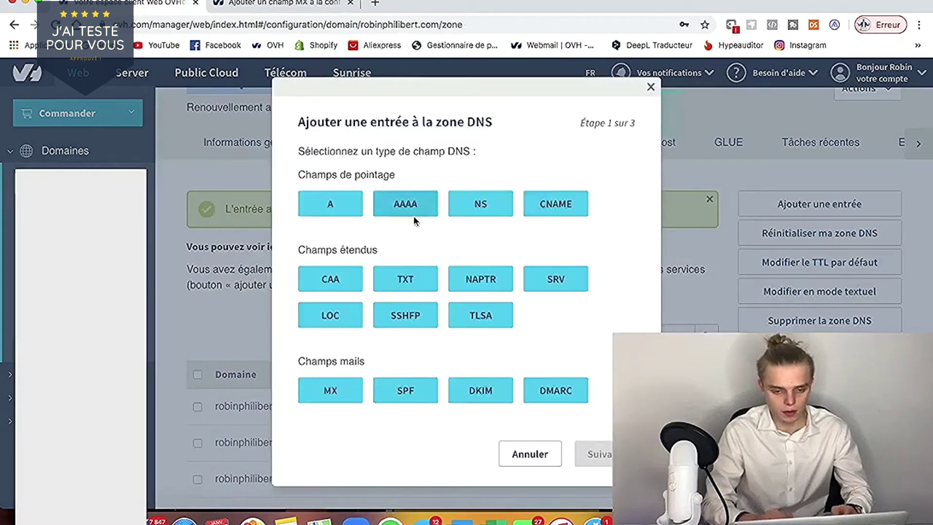
left_click(326, 391)
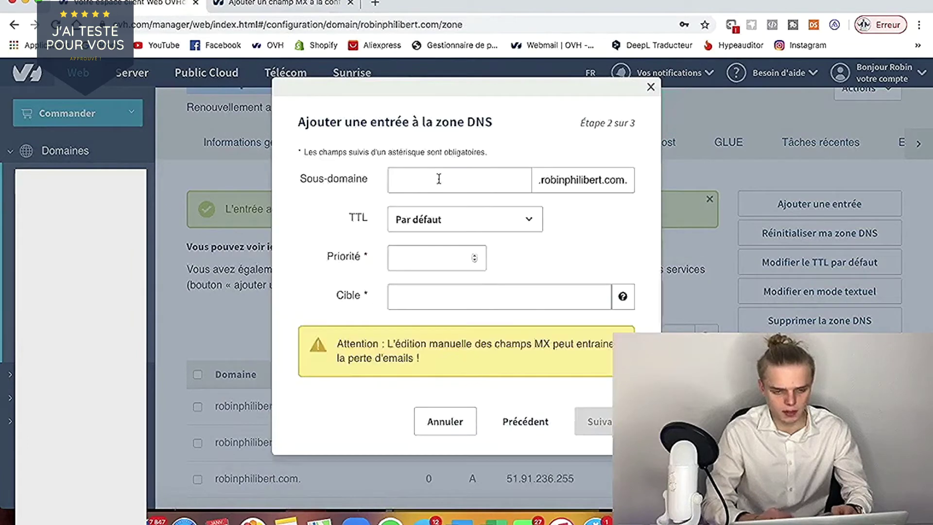
left_click(437, 218)
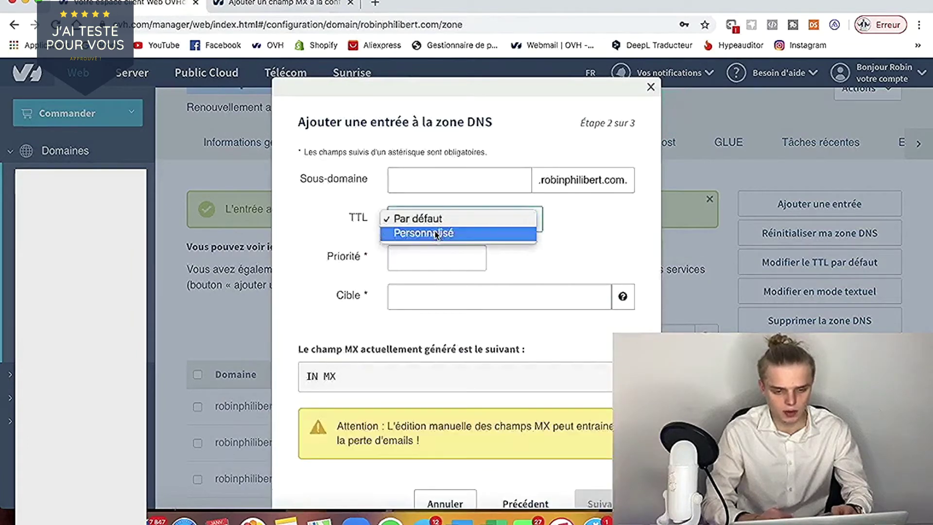
left_click(552, 220)
left_click(571, 219)
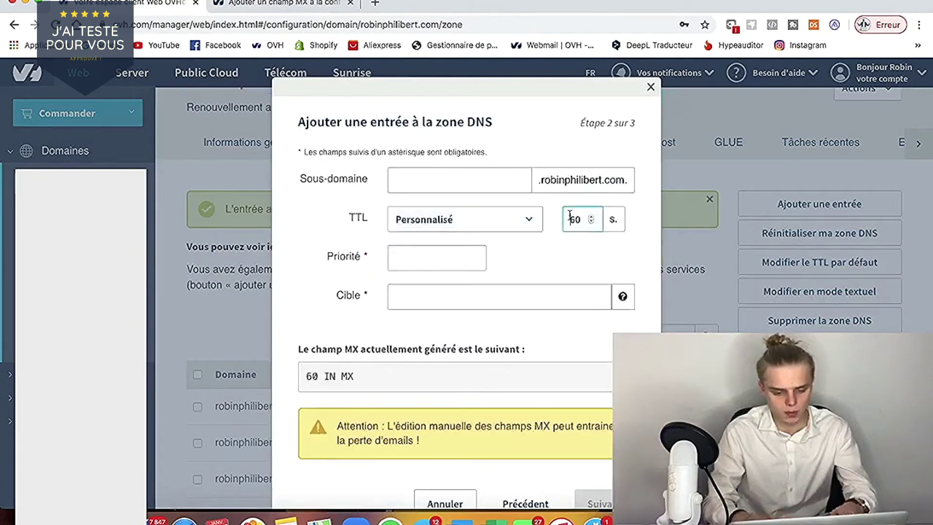
type("36")
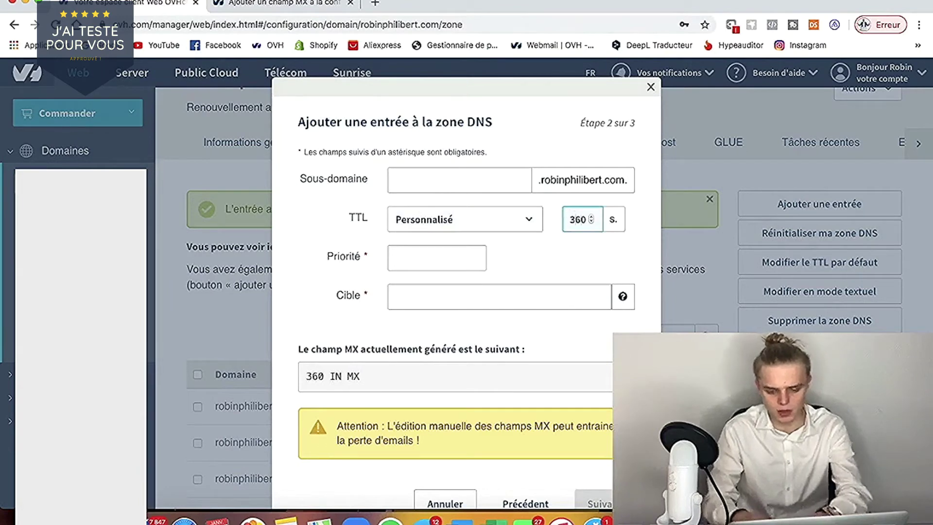
type("0")
- Set the target to mx0.mail.ovh.net. from the OVH guide with priority 1, and confirm
left_click(414, 257)
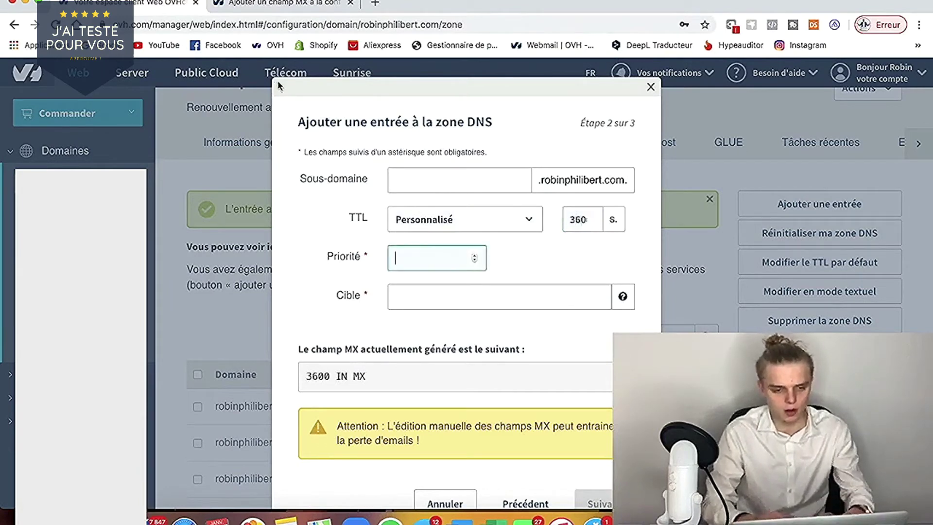
left_click(298, 6)
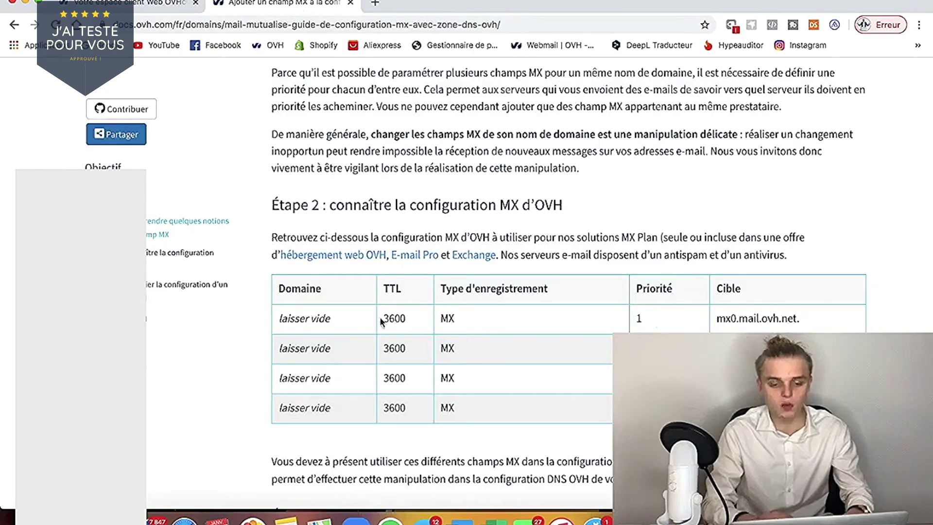
left_click_drag(380, 319, 471, 320)
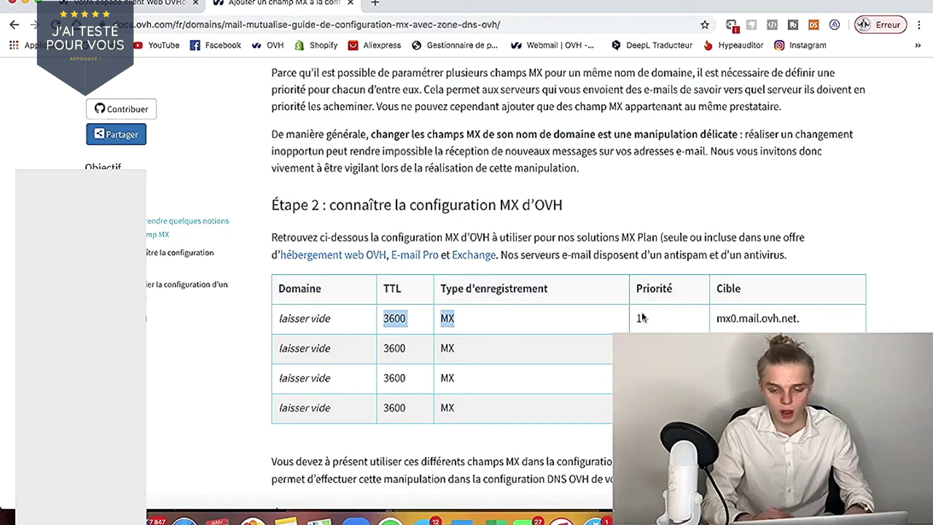
left_click_drag(716, 320, 771, 318)
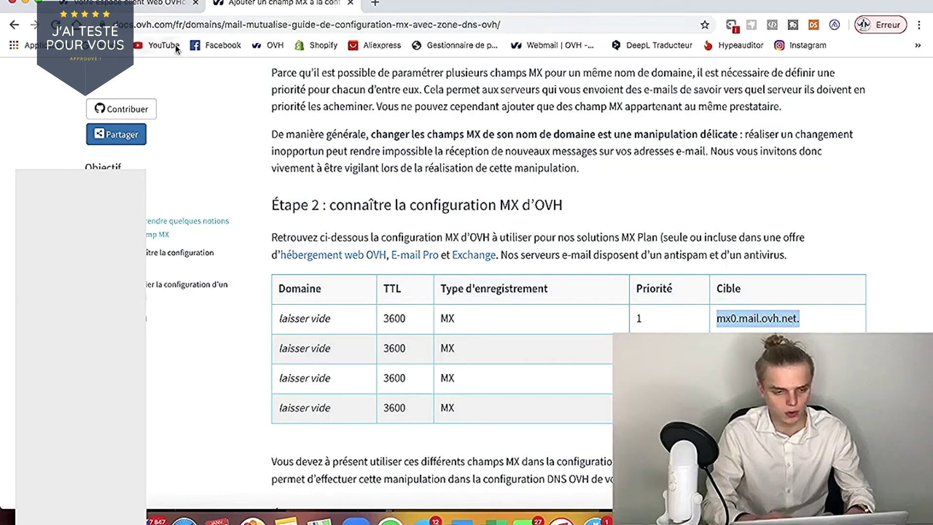
left_click(137, 6)
left_click(413, 299)
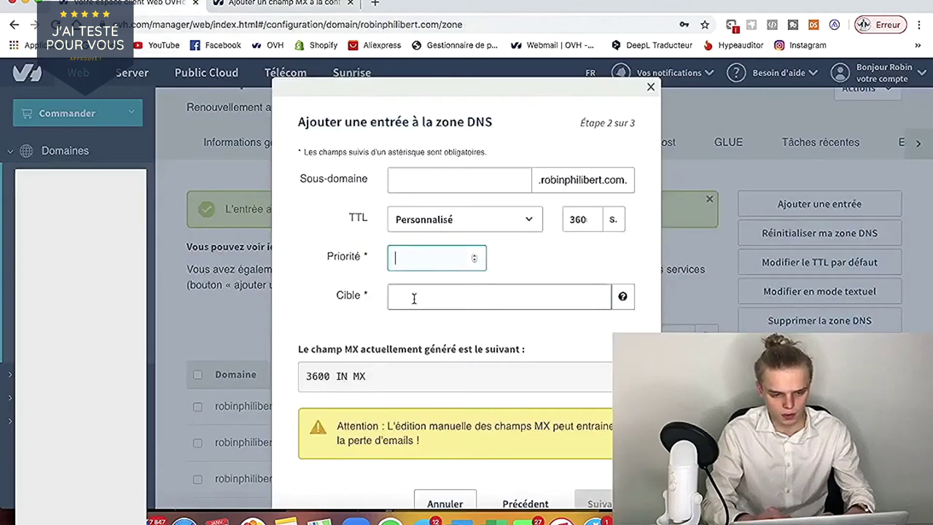
left_click(415, 258)
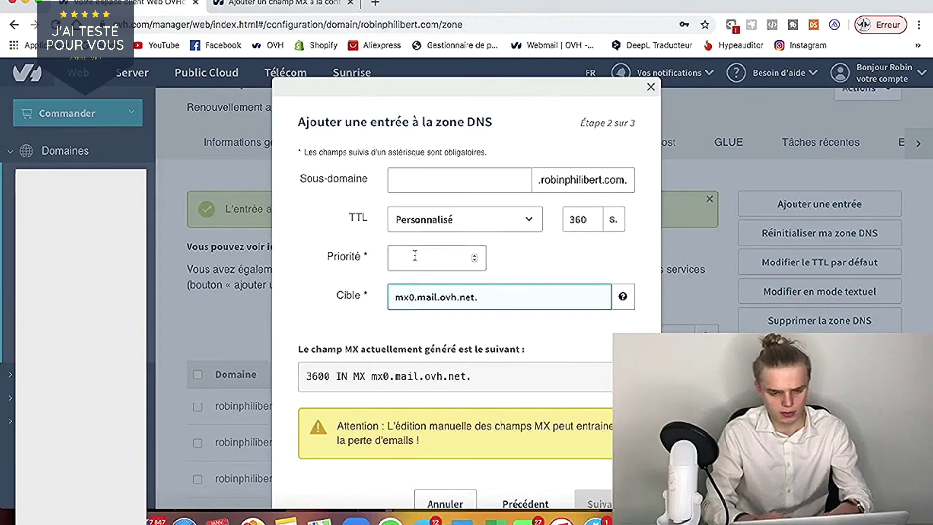
type("1")
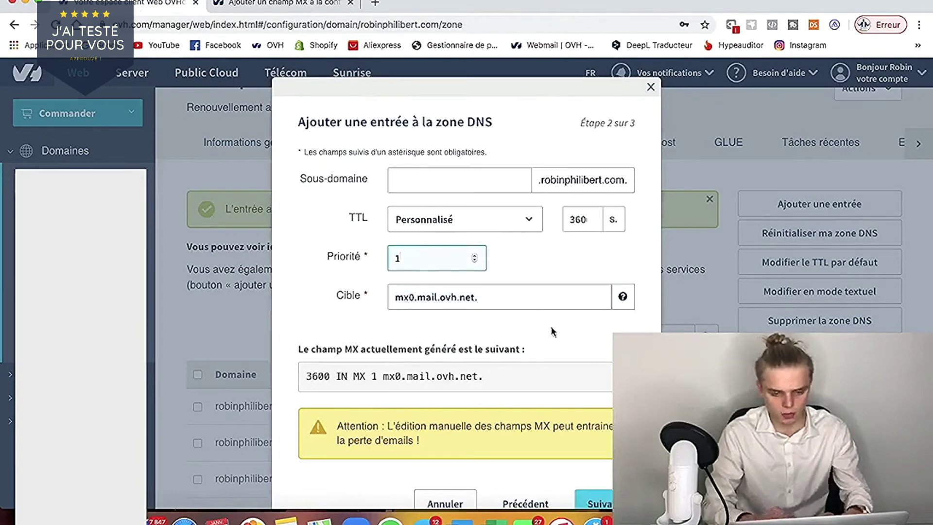
scroll(558, 364, "down", 2)
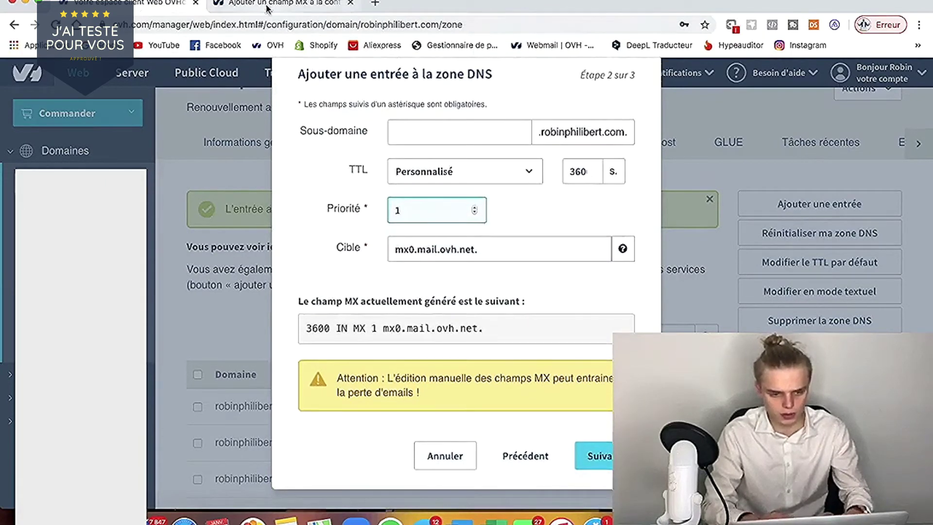
left_click(269, 9)
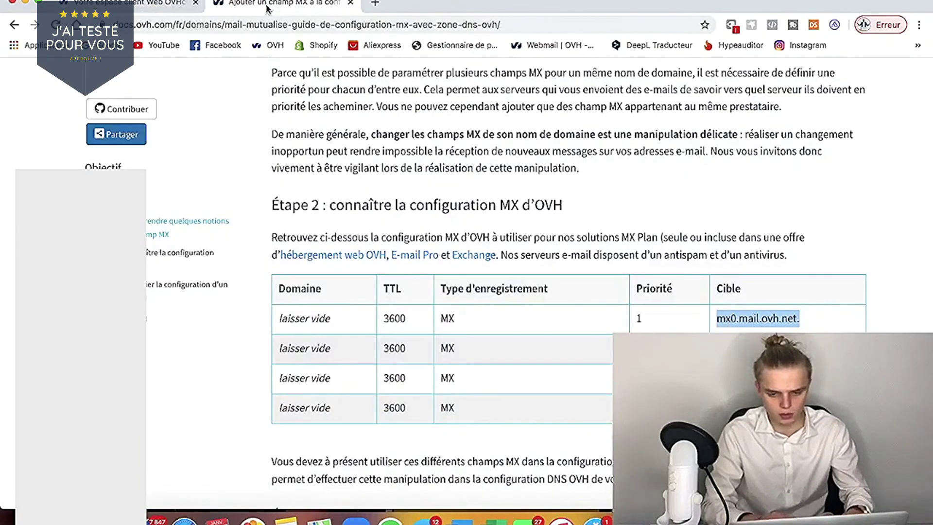
left_click(154, 11)
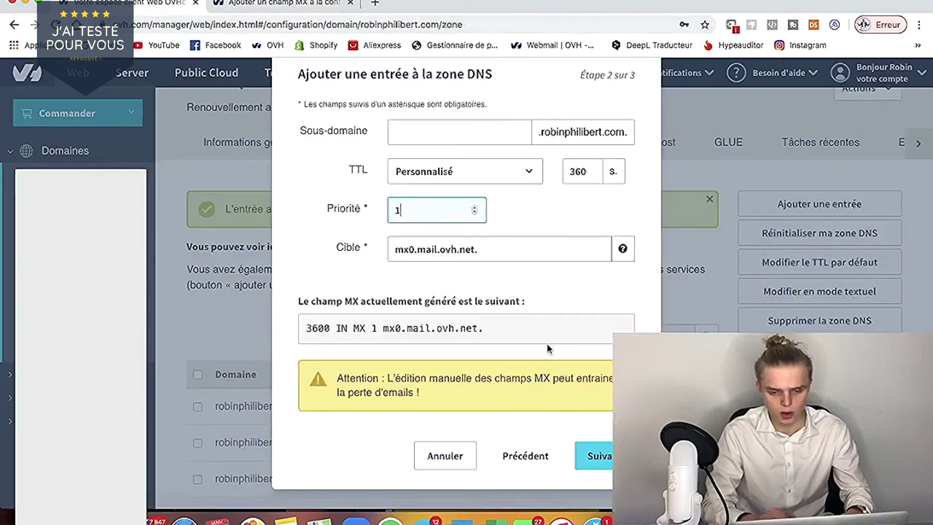
left_click(599, 456)
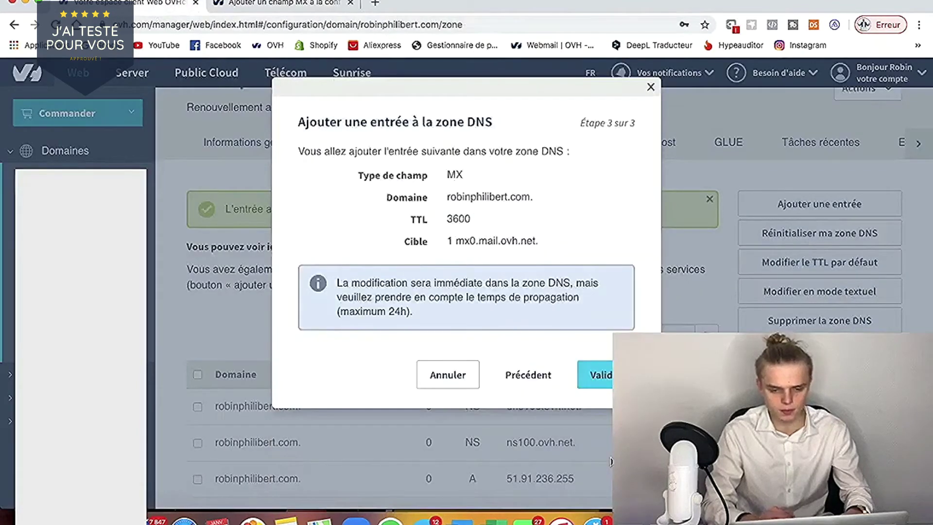
left_click(600, 375)
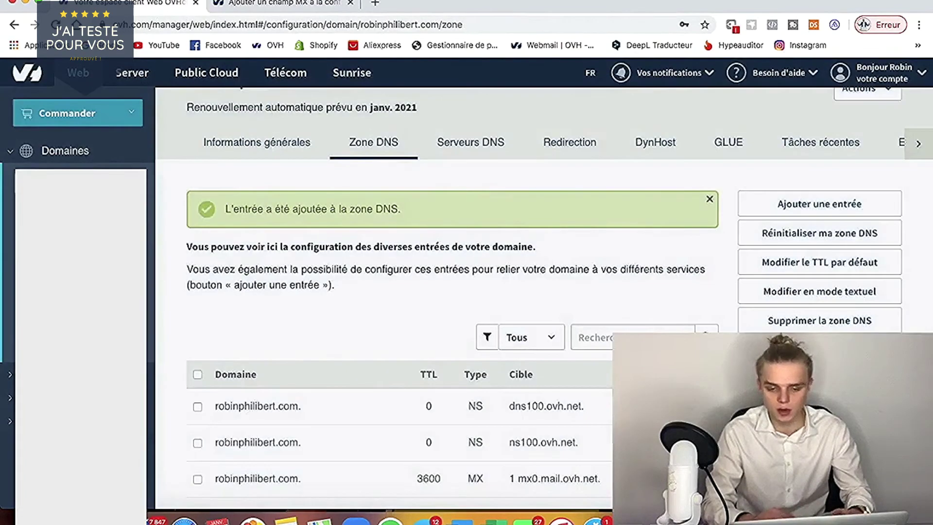
- Add an MX record targeting mx1.mail.ovh.net. with priority 5 and TTL 3600
left_click(802, 203)
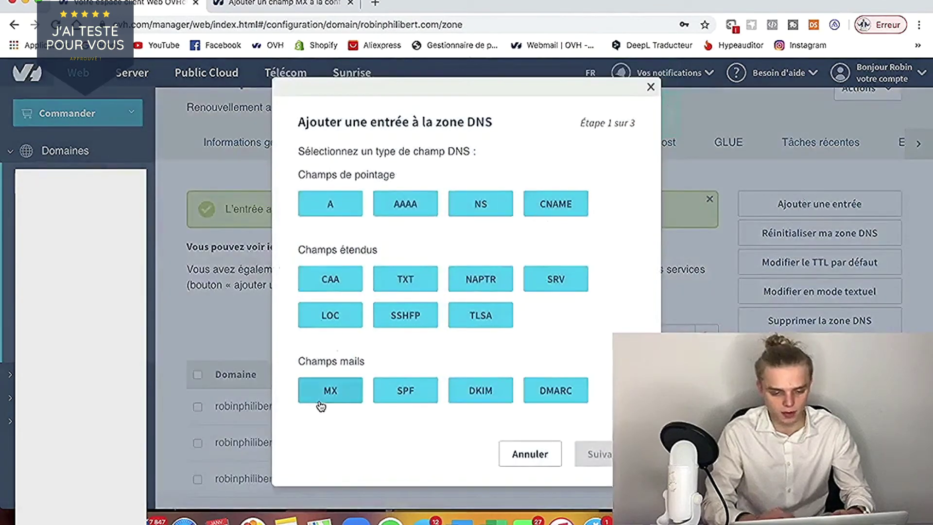
left_click(321, 399)
left_click(453, 180)
left_click(284, 3)
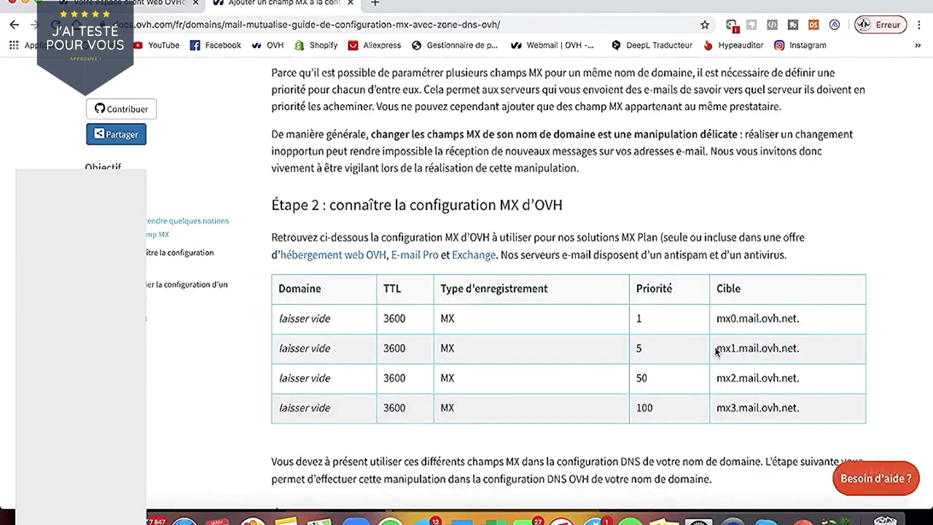
left_click_drag(716, 348, 830, 350)
key("super+c")
left_click(140, 2)
left_click(422, 296)
key("super+v")
left_click(474, 258)
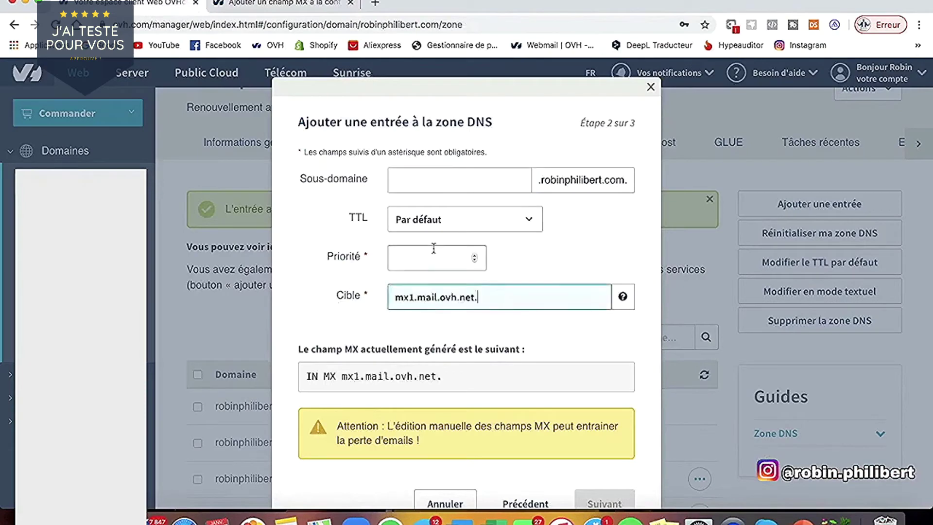
left_click(476, 219)
left_click(477, 234)
type("3600")
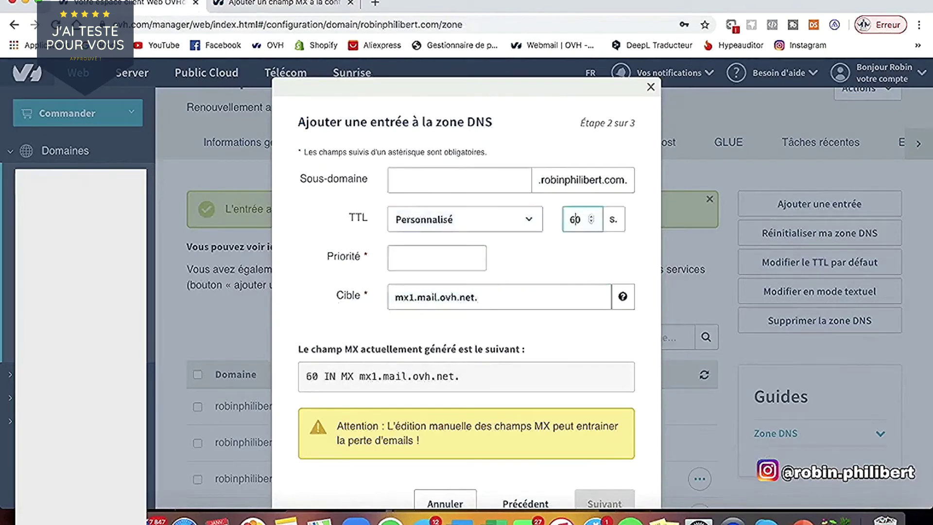
left_click(466, 257)
left_click(314, 3)
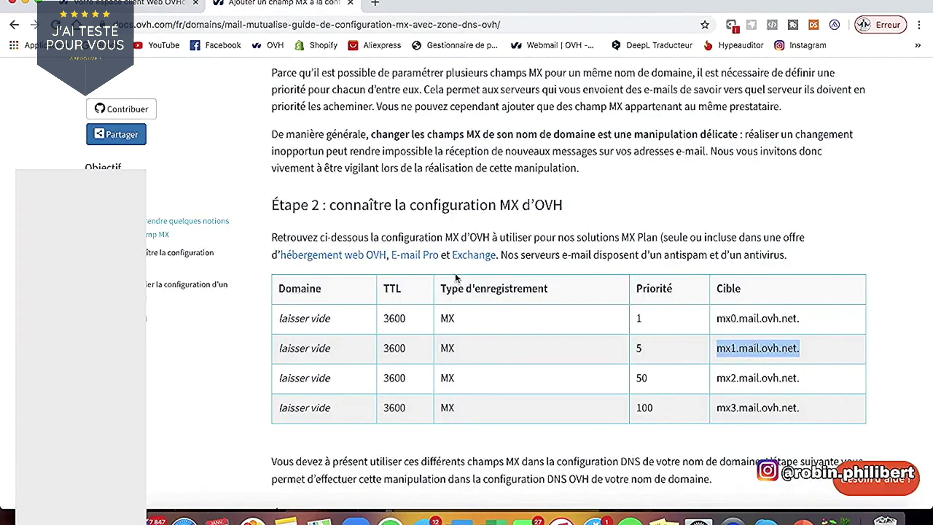
left_click(140, 4)
type("5")
scroll(602, 437, "down", 2)
left_click(601, 454)
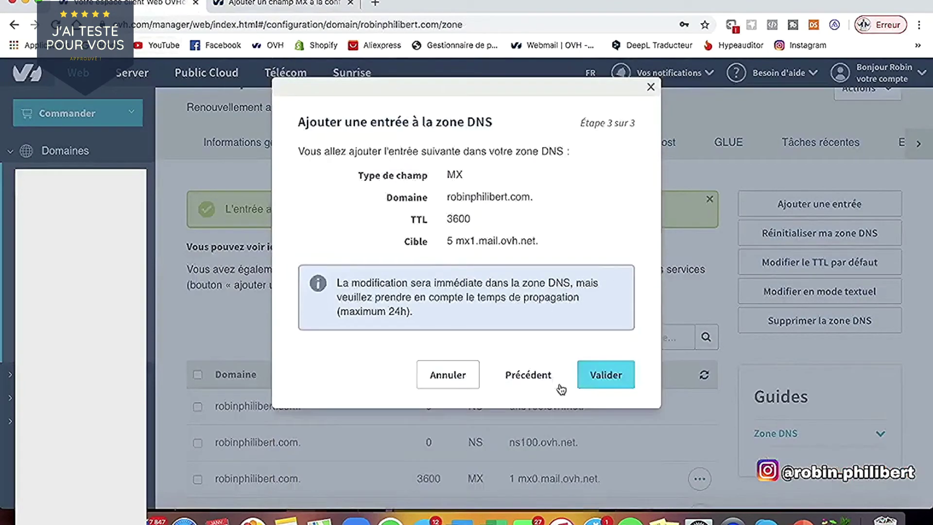
left_click(602, 378)
- Add an MX record targeting mx2.mail.ovh.net. with priority 50 and TTL 3600
left_click(819, 204)
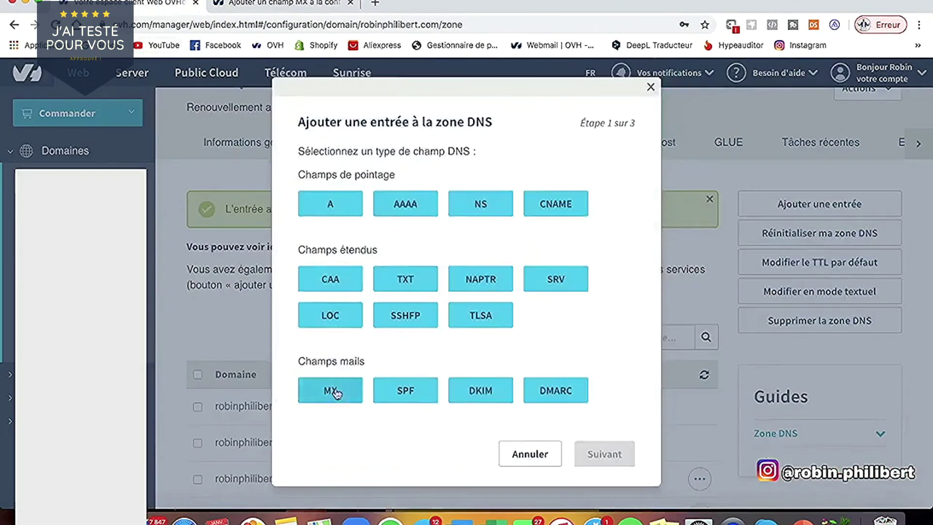
left_click(335, 390)
left_click(289, 4)
left_click_drag(718, 379, 850, 377)
key("ctrl+c")
left_click(147, 3)
left_click(510, 219)
left_click(513, 243)
left_click(577, 220)
type("0")
double_click(577, 220)
type("3600")
left_click(468, 294)
key("ctrl+v")
left_click(437, 257)
type("50")
scroll(587, 443, "down", 2)
left_click(587, 445)
left_click(593, 346)
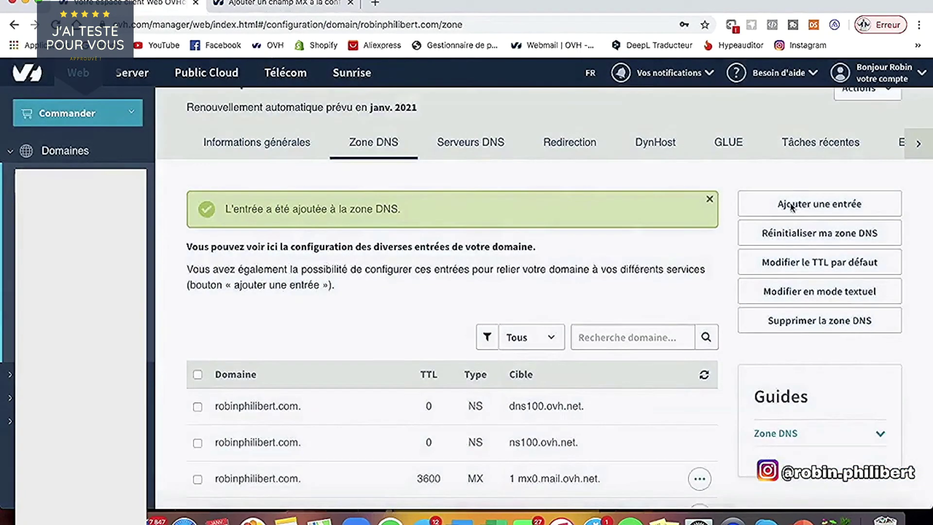
- Add an MX record targeting mx3.mail.ovh.net. with priority 100 and TTL 3600
left_click(817, 202)
left_click(334, 405)
left_click(456, 180)
left_click(477, 261)
left_click(506, 219)
left_click(506, 243)
double_click(576, 219)
type("3600")
left_click(437, 258)
left_click(282, 3)
left_click(157, 4)
type("100")
left_click(448, 297)
left_click(291, 3)
triple_click(723, 409)
key("super+c")
left_click(283, 4)
key("super+v")
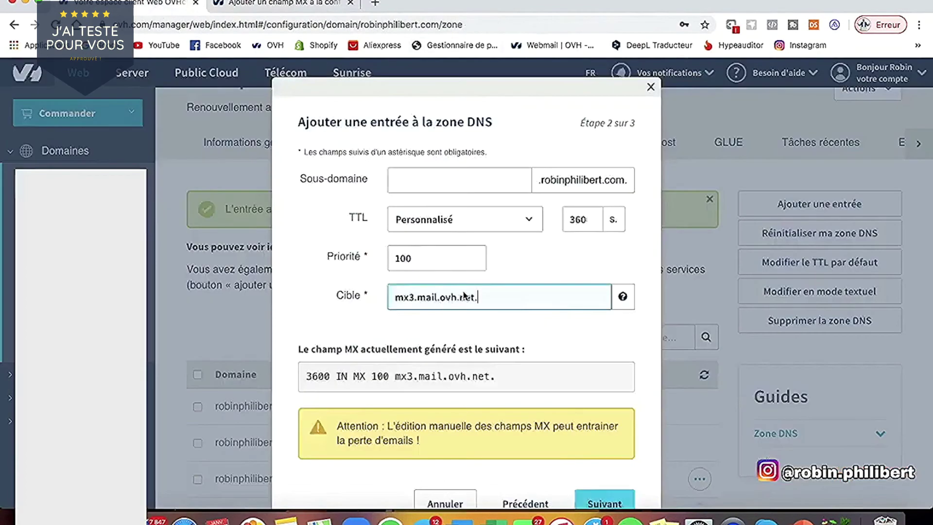
left_click(603, 505)
left_click(608, 375)
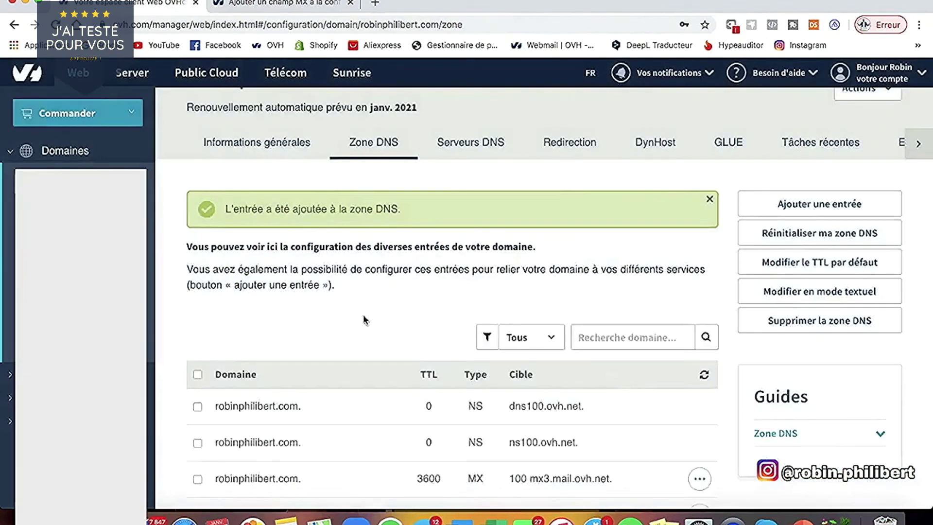
scroll(291, 286, "down", 3)
- Log in to the webmail with the contact mailbox, ticking Mémoriser cette adresse
scroll(358, 313, "down", 2)
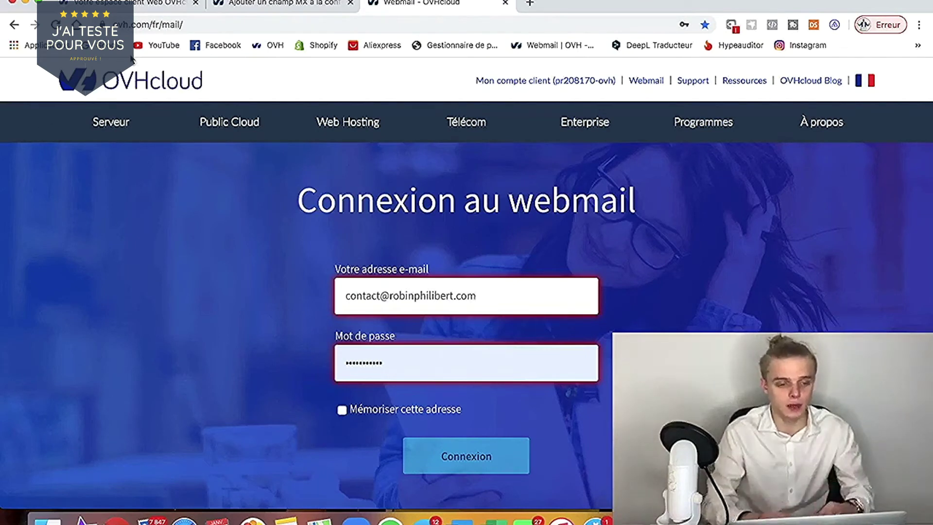
left_click(194, 25)
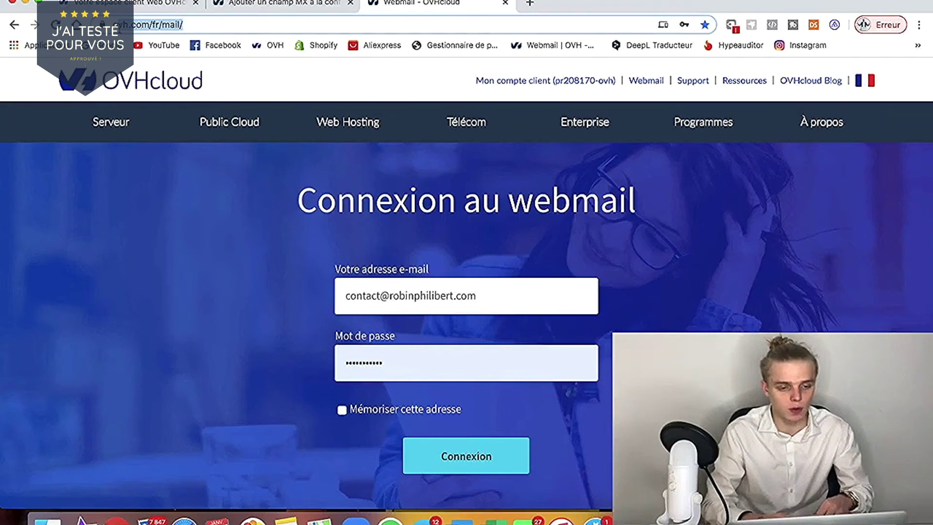
left_click_drag(121, 28, 215, 25)
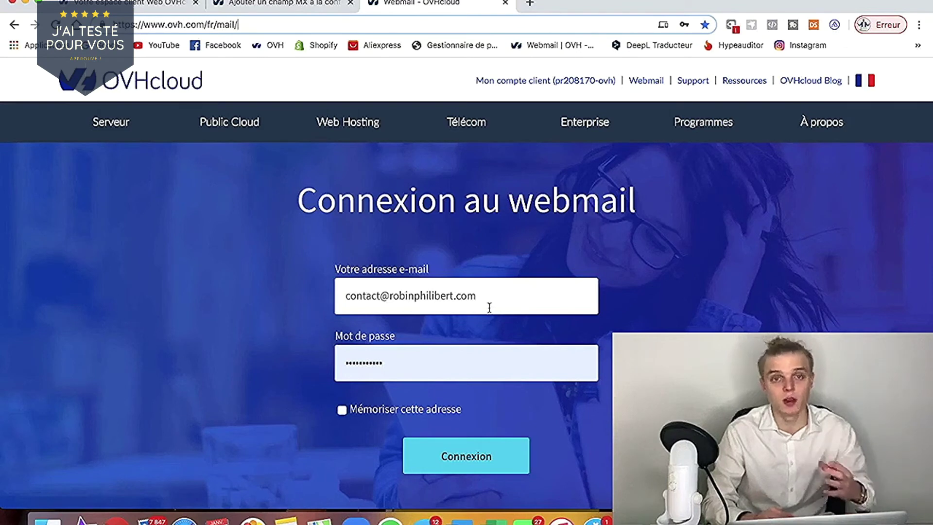
left_click(506, 293)
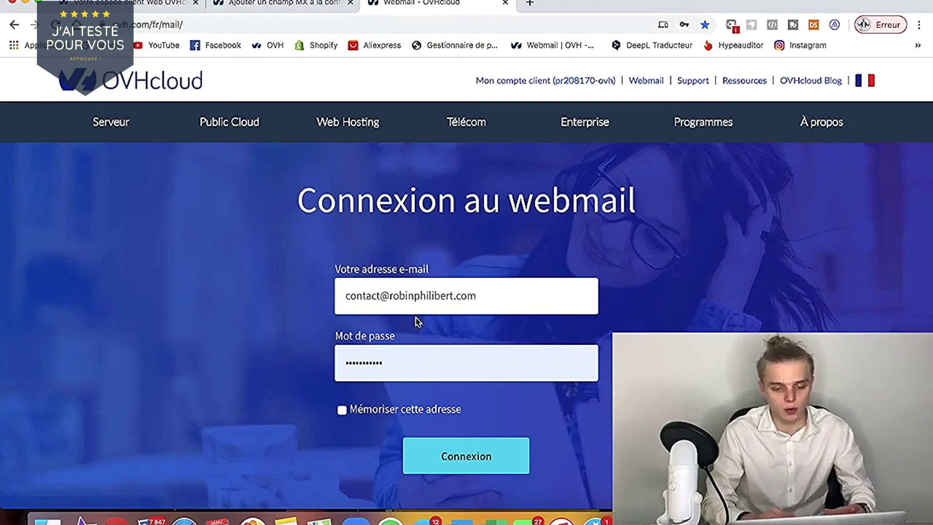
left_click(388, 410)
left_click(461, 457)
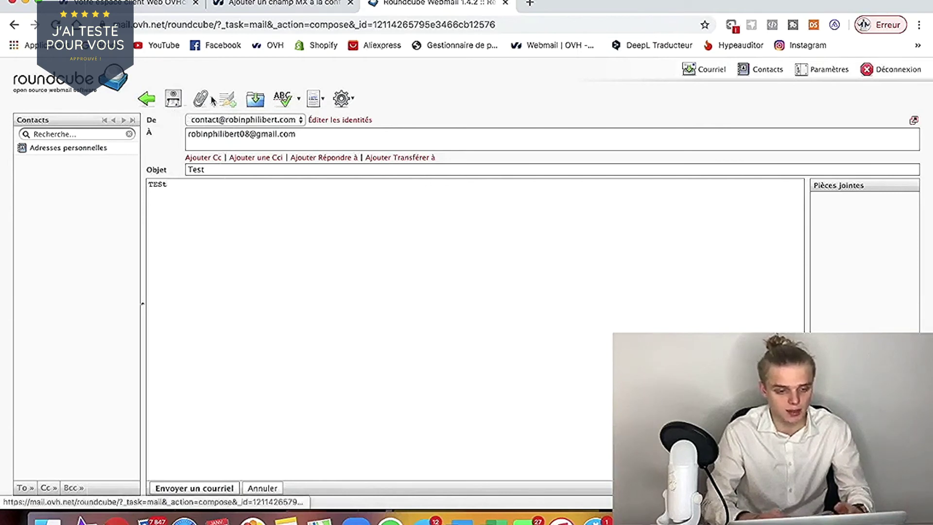
- Send the e-mail with subject 'Test' and body 'TESt' to the external Gmail address
left_click(173, 102)
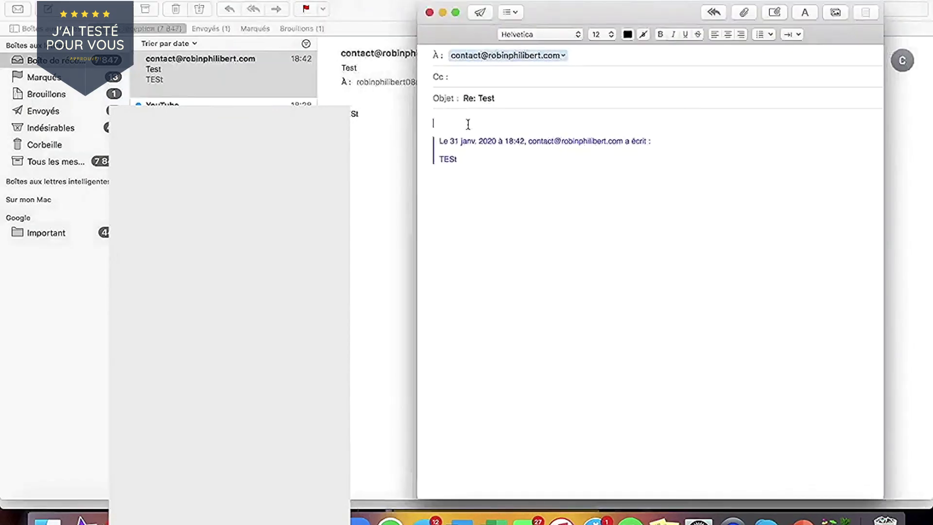
- Reply to the Test message with the body 'TEST' and send it
type("TEST")
left_click(480, 13)
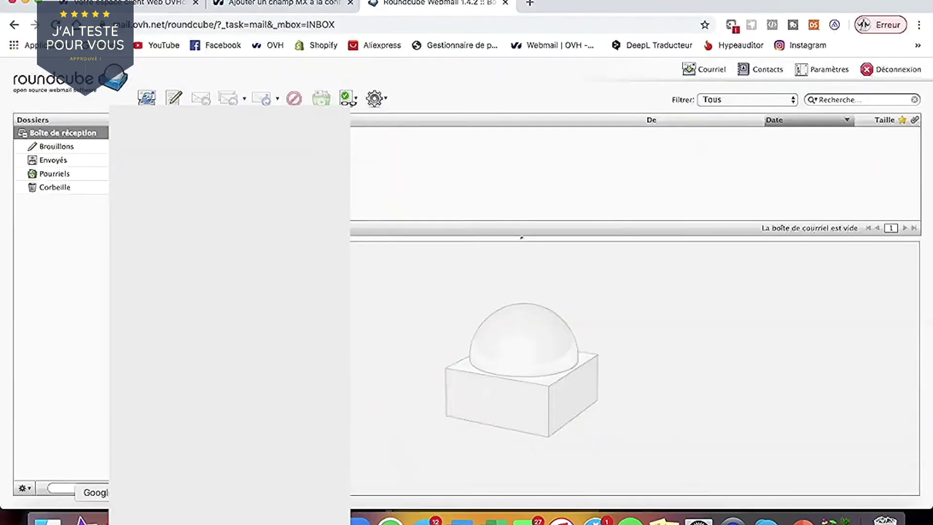
- Reload the Roundcube inbox and open the incoming 'Re: Test' reply
left_click(357, 26)
key("Return")
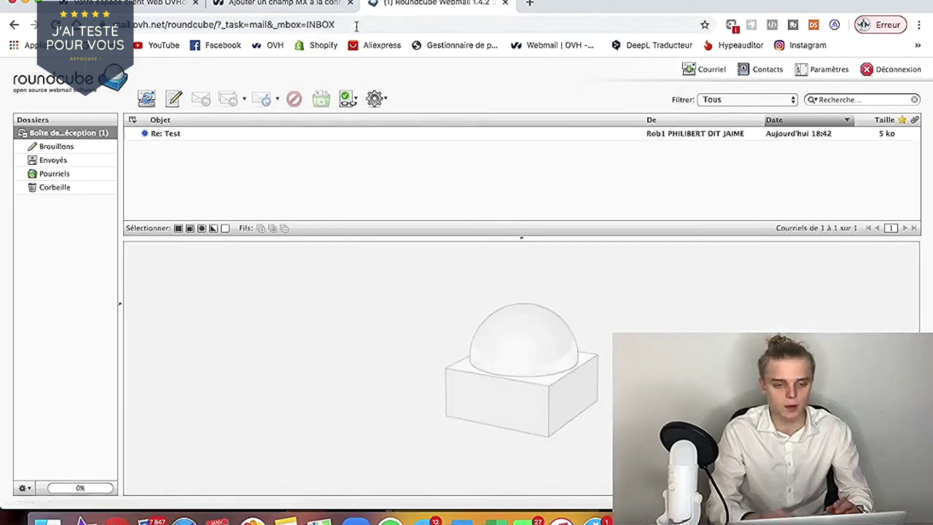
left_click(277, 138)
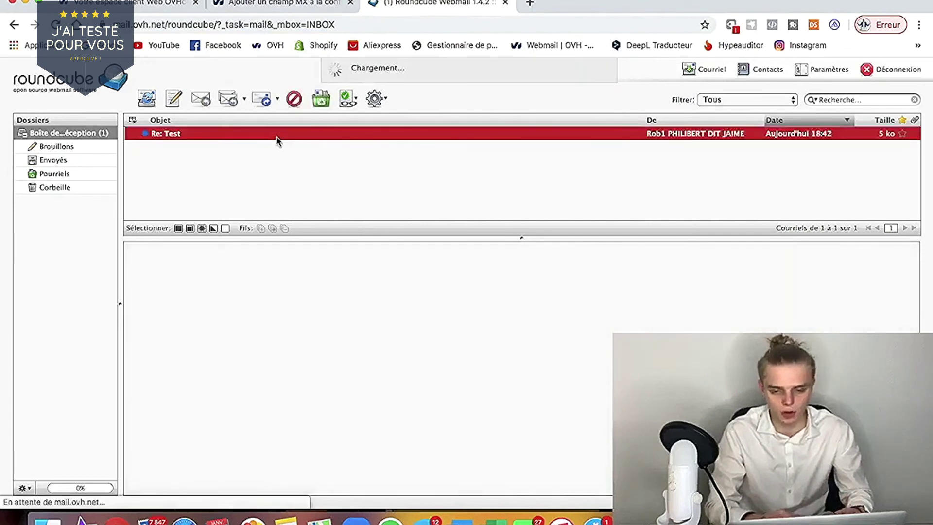